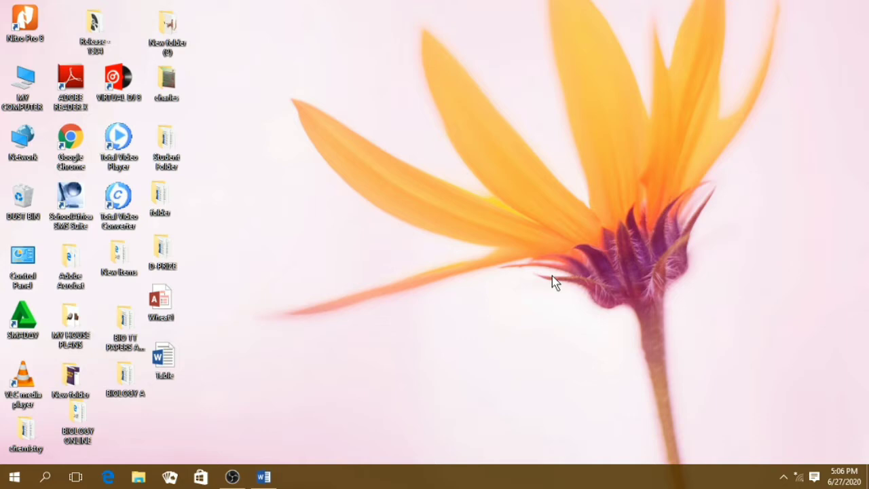
- Read the wheat exercise in the open Word document and create a Microsoft Access database file named Wheat on the desktop
{"action": "left_click", "coordinate": [263, 476]}
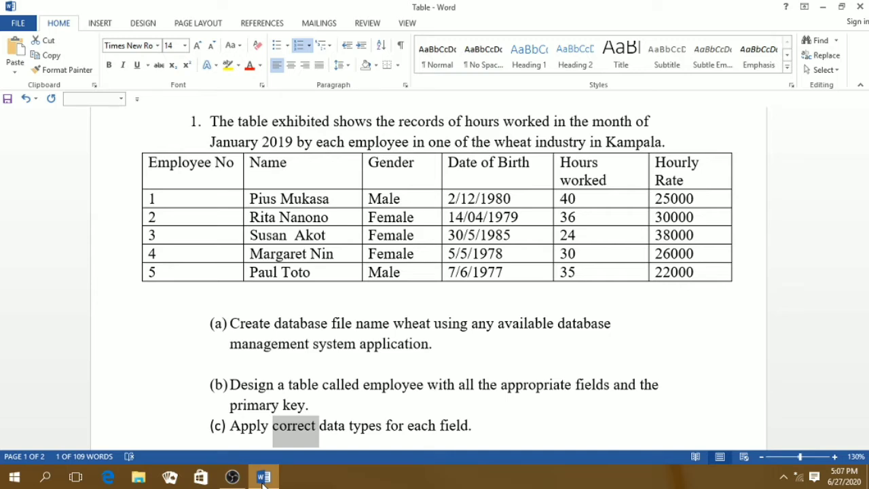
{"action": "left_click", "coordinate": [822, 7]}
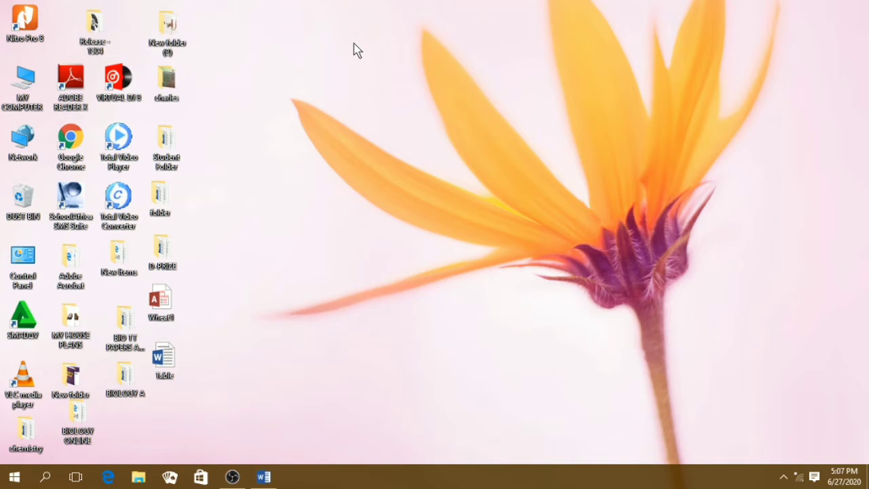
{"action": "right_click", "coordinate": [367, 88]}
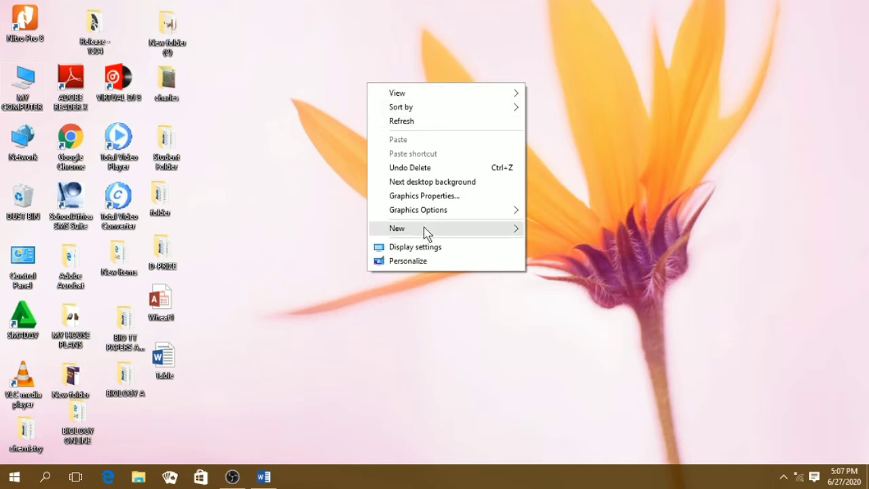
{"action": "mouse_move", "coordinate": [426, 231]}
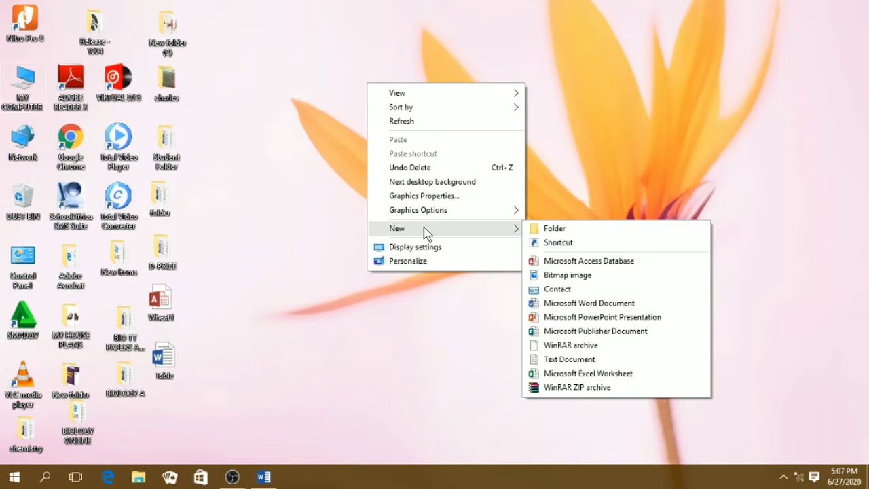
{"action": "left_click", "coordinate": [582, 260]}
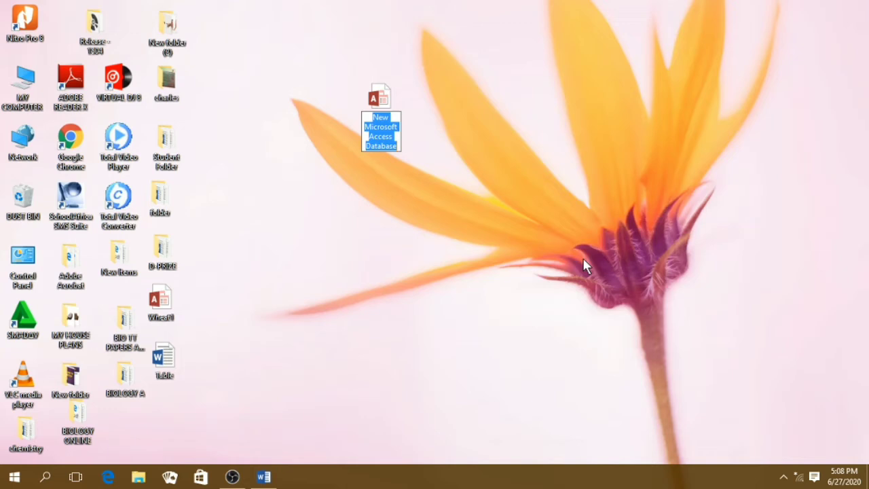
{"action": "type", "text": "Wheat"}
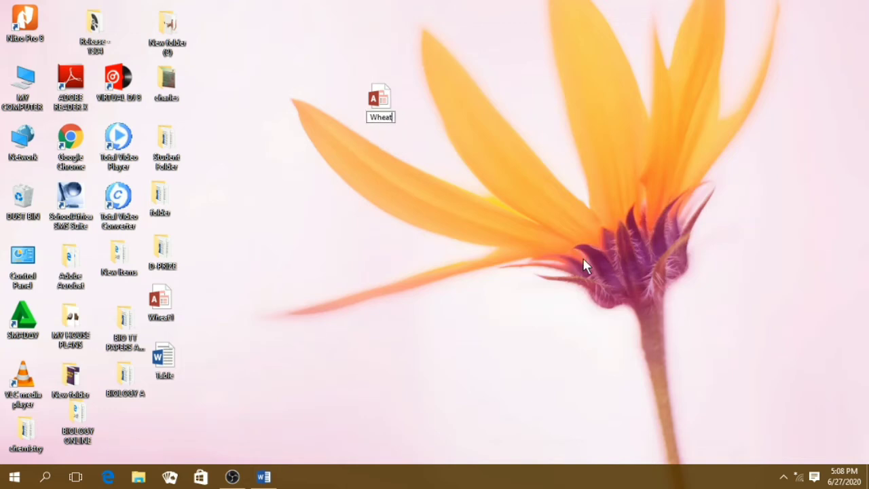
{"action": "left_click", "coordinate": [559, 93]}
- Open the Wheat database from the desktop in Access and enable its disabled active content
{"action": "double_click", "coordinate": [383, 109]}
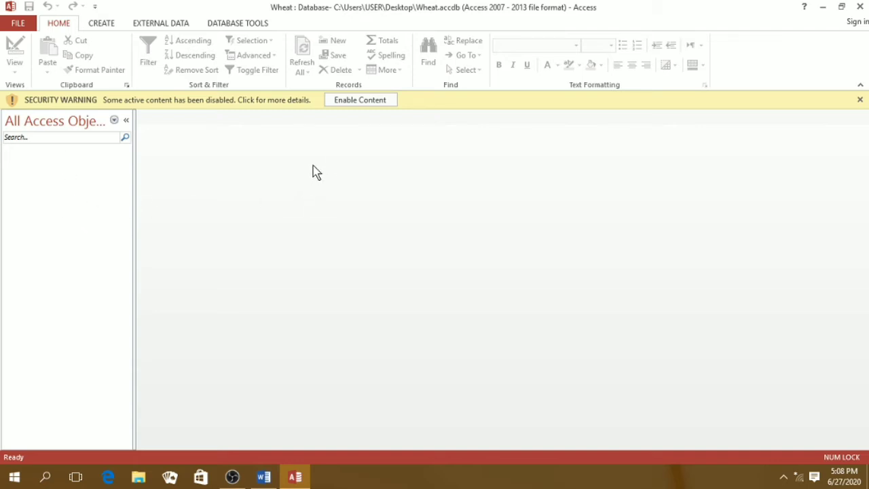
{"action": "left_click", "coordinate": [352, 102]}
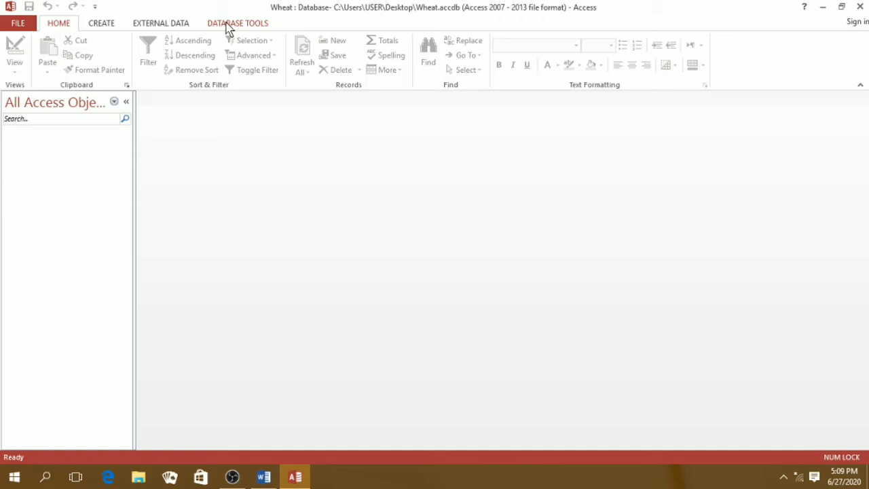
{"action": "left_click", "coordinate": [114, 28]}
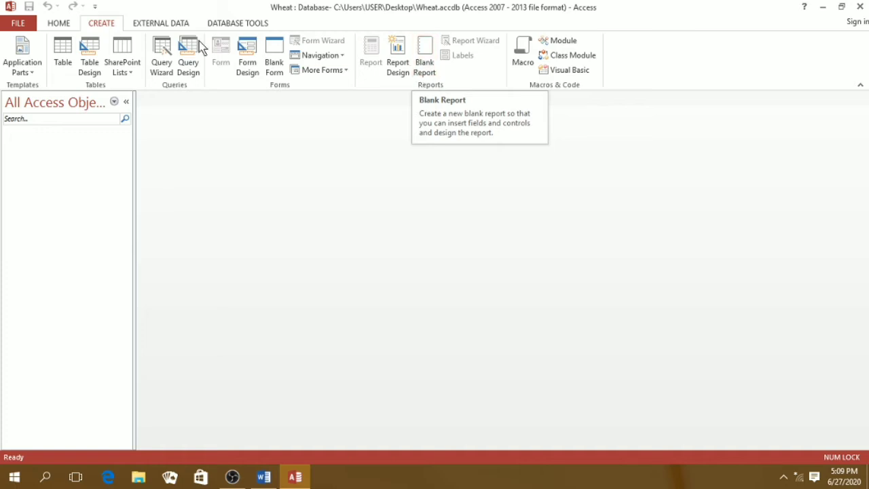
{"action": "left_click", "coordinate": [155, 24]}
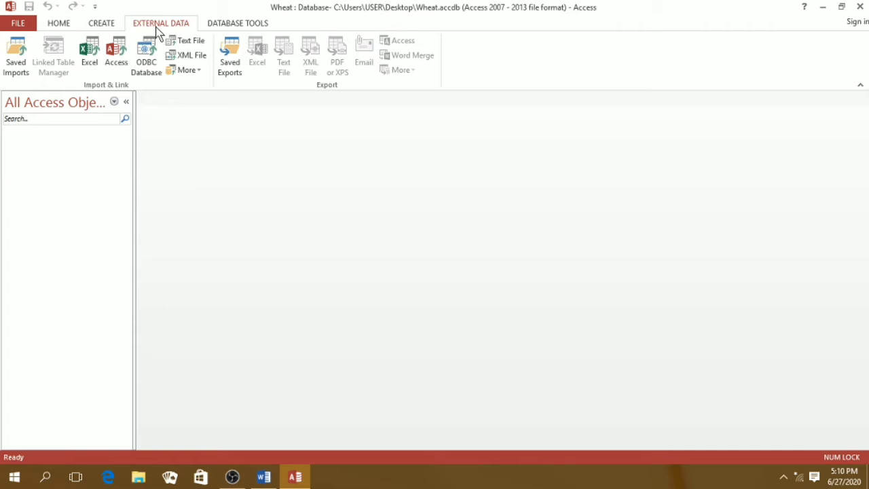
{"action": "left_click", "coordinate": [226, 25]}
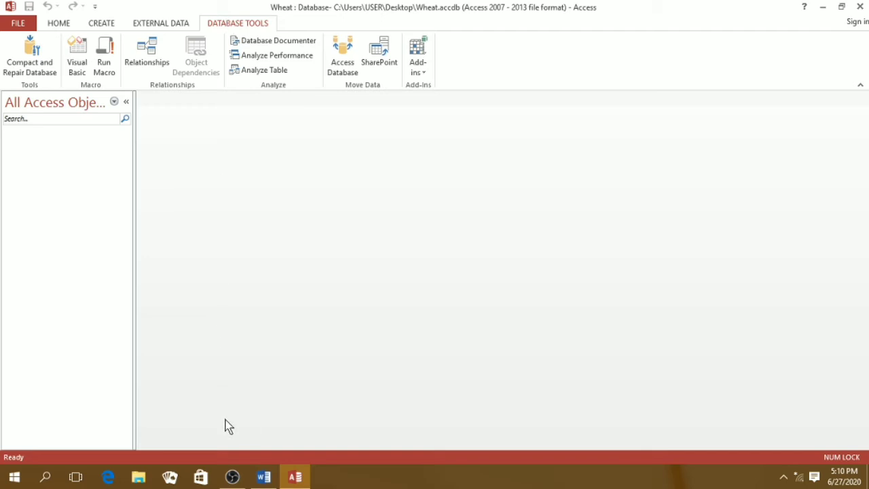
- Check the exercise in the Word document, return to Access and start a new table in Design view
{"action": "left_click", "coordinate": [264, 478]}
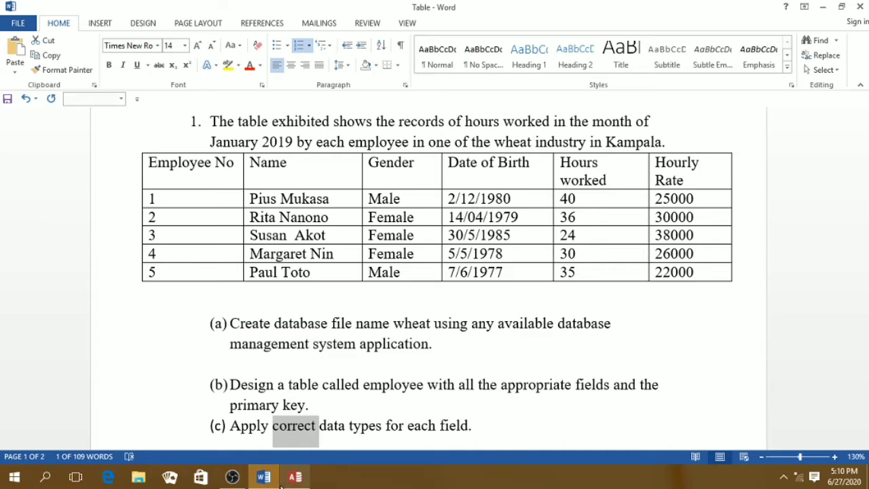
{"action": "left_click", "coordinate": [285, 480]}
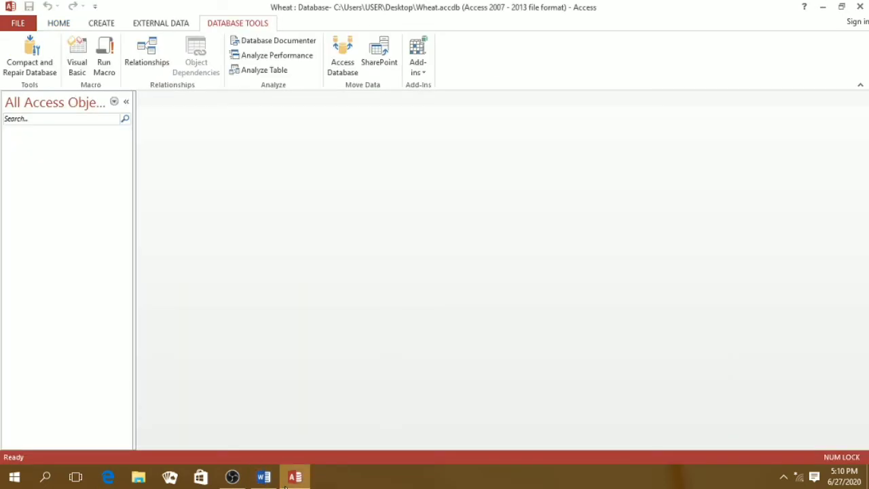
{"action": "left_click", "coordinate": [108, 27]}
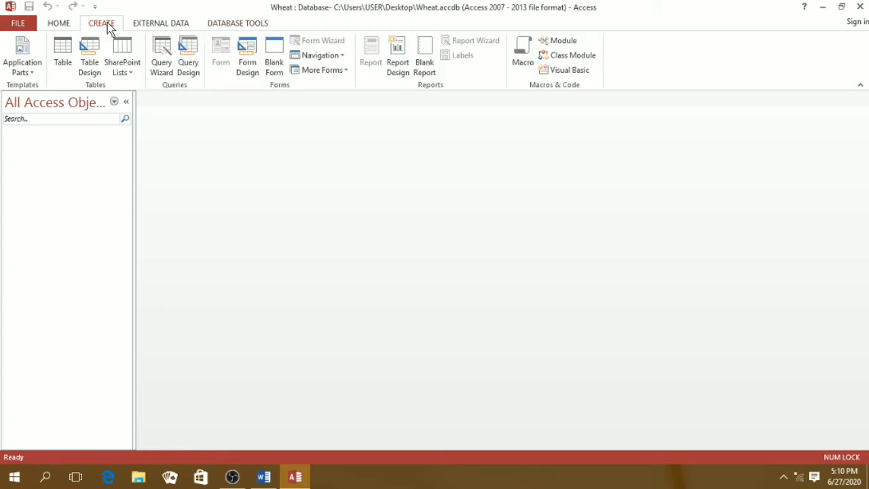
{"action": "left_click", "coordinate": [88, 60]}
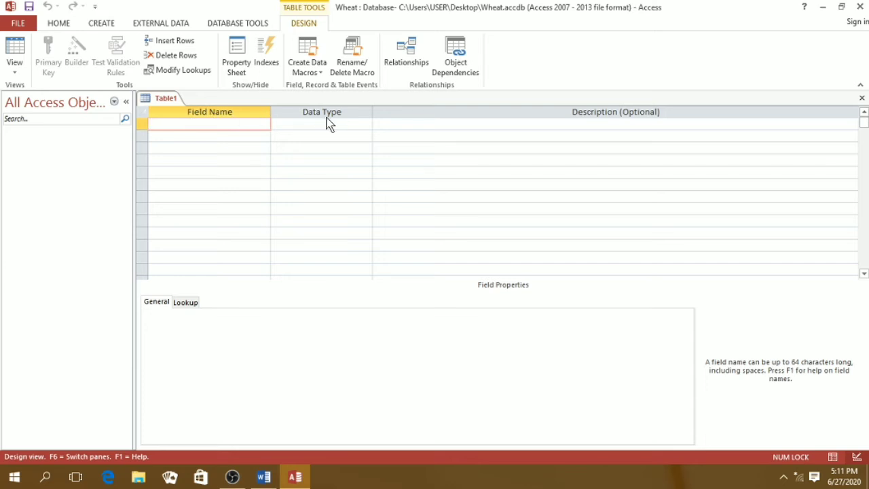
- Look up the first column heading in the Word table and add an Employee No field in Access with data type Short Text
{"action": "left_click", "coordinate": [263, 477]}
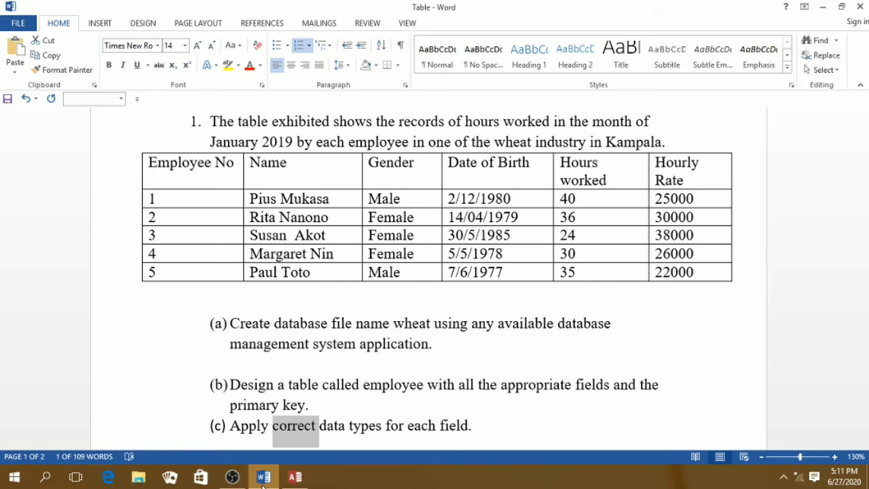
{"action": "mouse_move", "coordinate": [295, 479]}
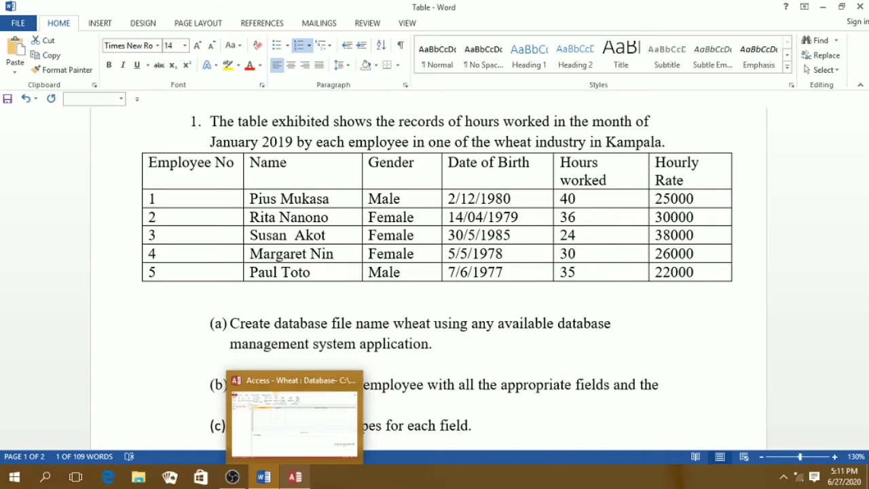
{"action": "left_click", "coordinate": [295, 417]}
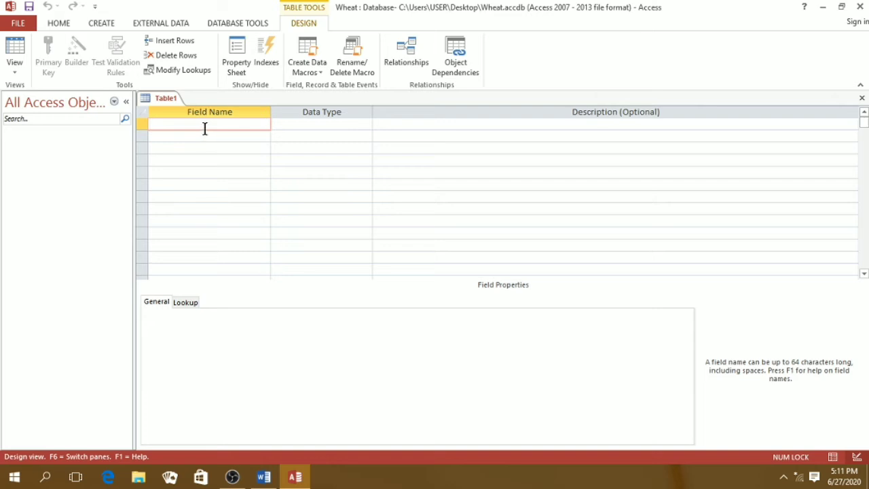
{"action": "type", "text": "Employee No"}
{"action": "left_click", "coordinate": [296, 126]}
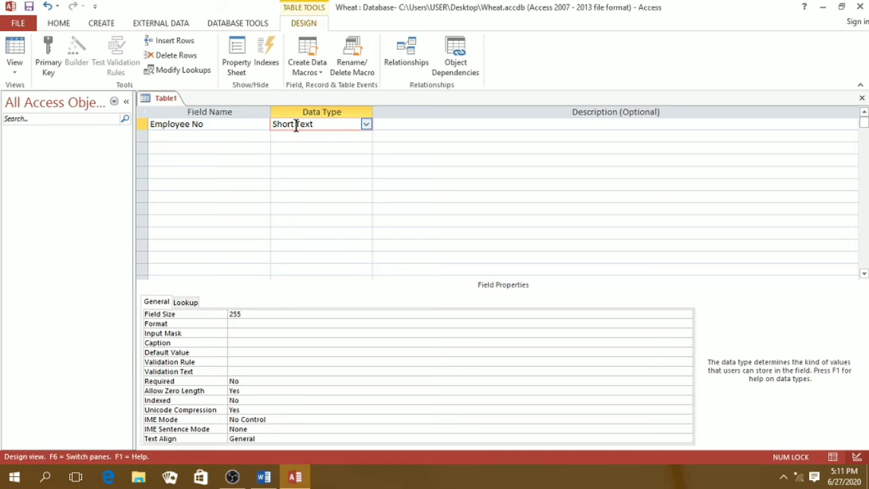
{"action": "left_click", "coordinate": [366, 126]}
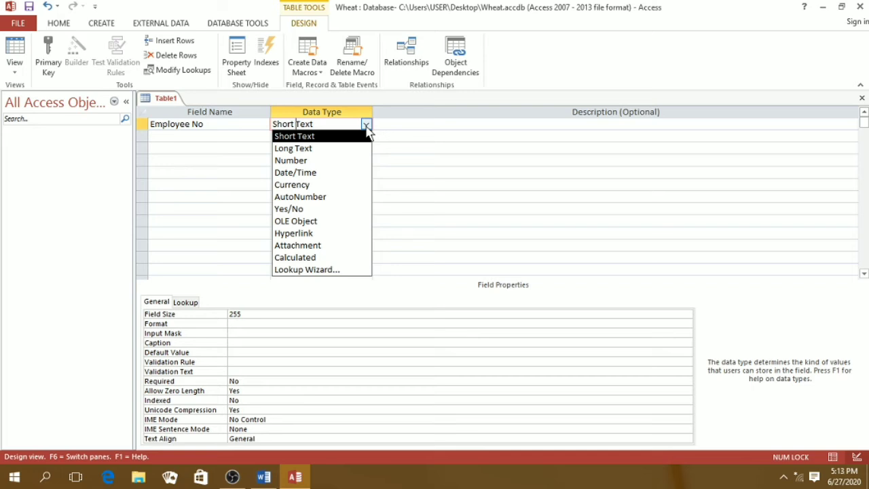
{"action": "left_click", "coordinate": [181, 137]}
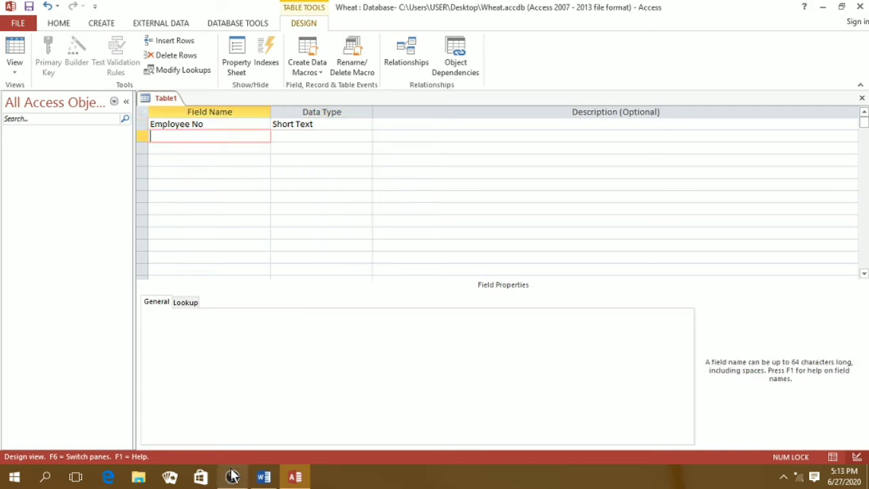
- Check the Word table and add a second field called Name in Access as Short Text, accepting the reserved word
{"action": "left_click", "coordinate": [263, 477]}
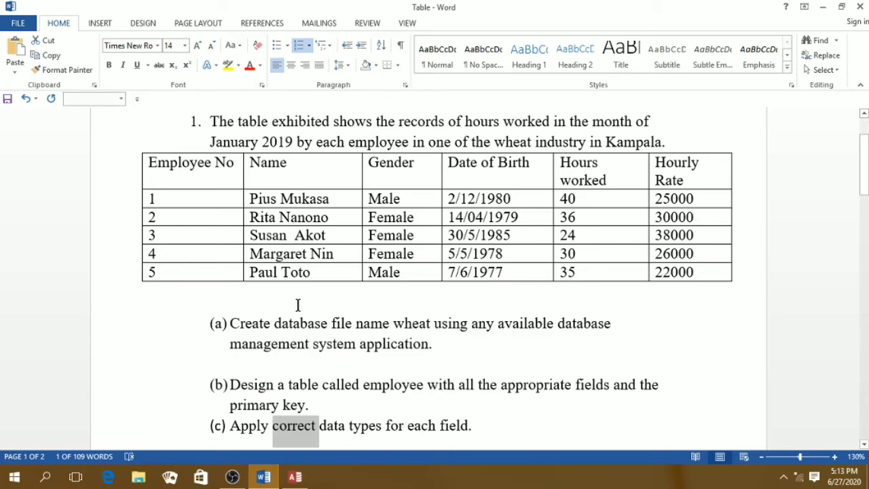
{"action": "left_click", "coordinate": [295, 475]}
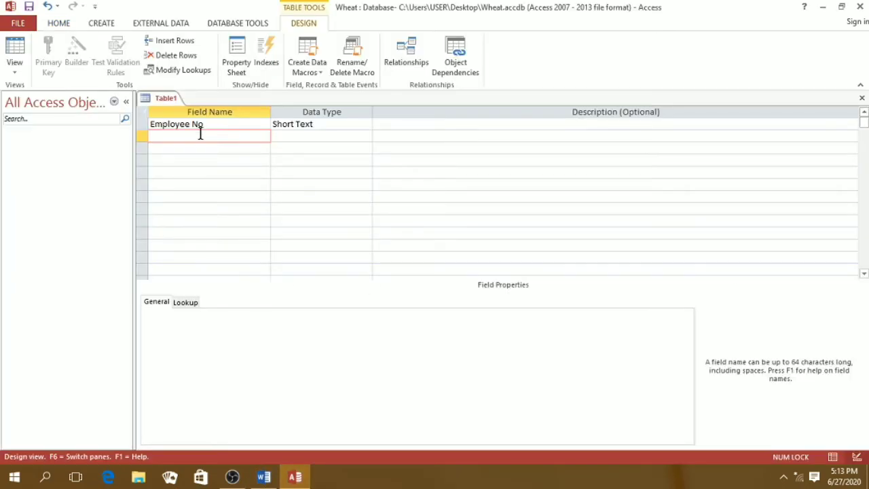
{"action": "type", "text": "Name"}
{"action": "left_click", "coordinate": [297, 136]}
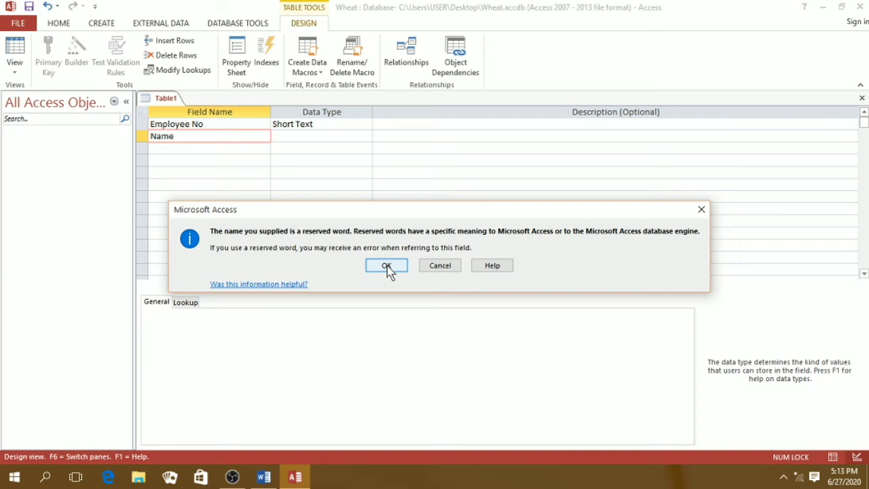
{"action": "left_click", "coordinate": [386, 265]}
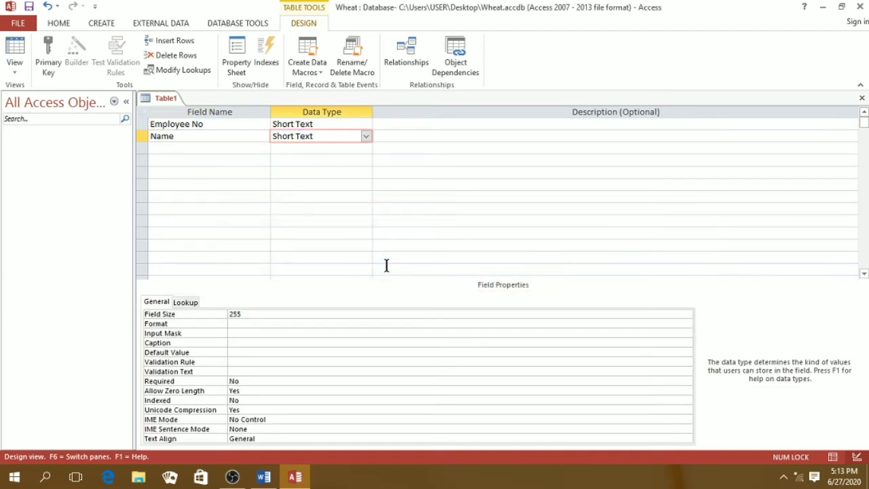
- Check the next column heading in the Word table and add a third field called Gender in Access as Short Text
{"action": "left_click", "coordinate": [180, 148]}
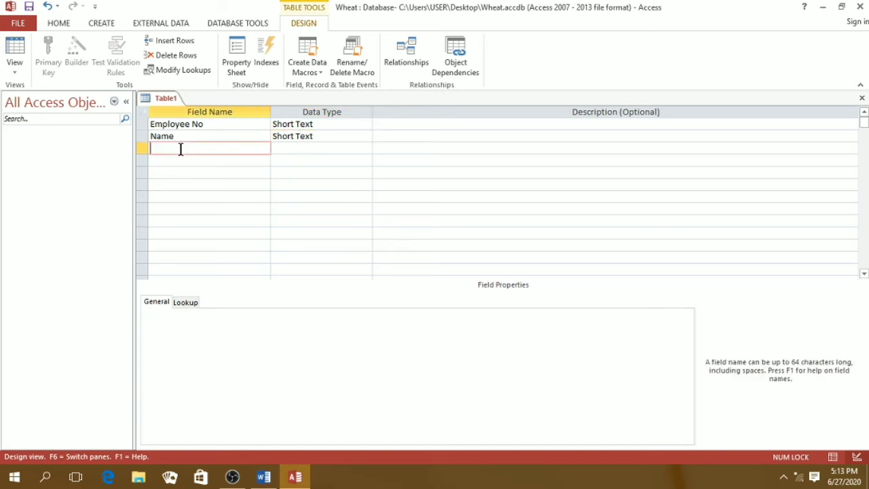
{"action": "left_click", "coordinate": [266, 477]}
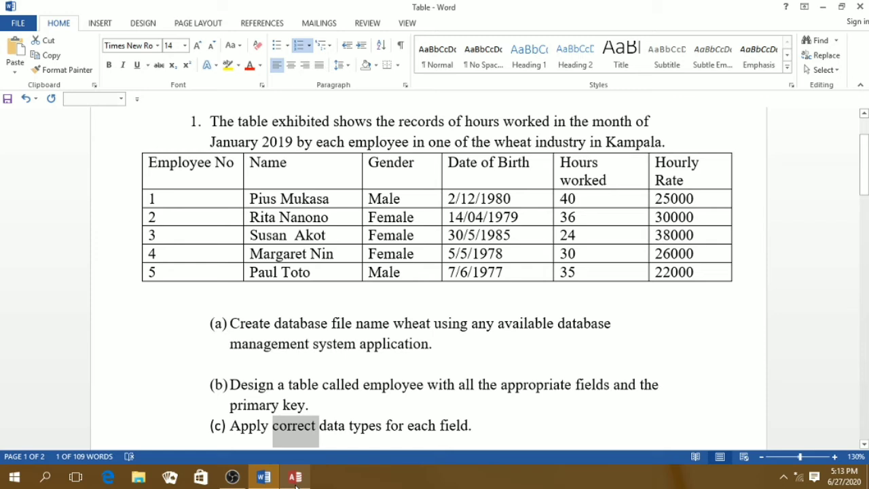
{"action": "left_click", "coordinate": [295, 478]}
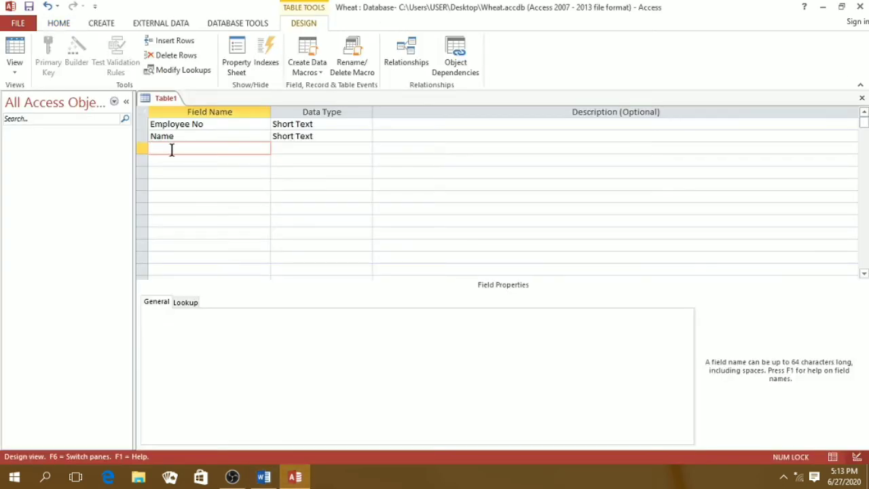
{"action": "type", "text": "Gender"}
{"action": "left_click", "coordinate": [311, 148]}
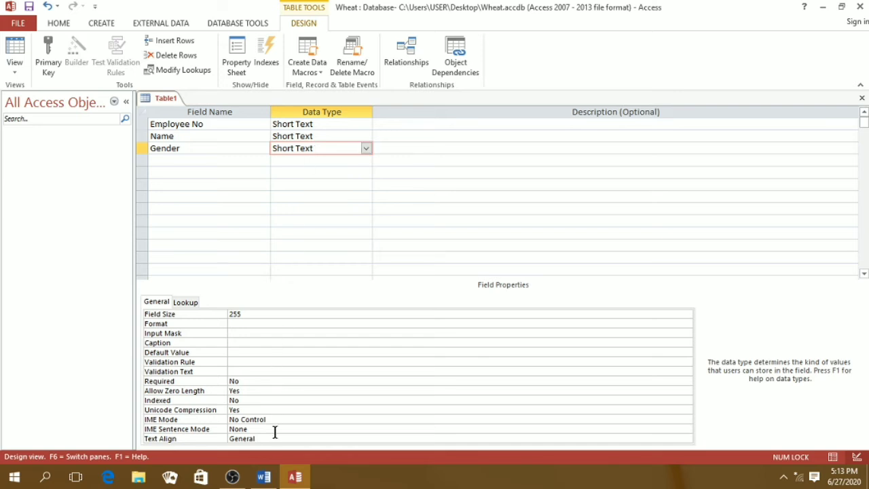
- Check the Gender column in the Word table and start the Lookup Wizard for the Gender field in Access, choosing self-typed values
{"action": "left_click", "coordinate": [263, 477]}
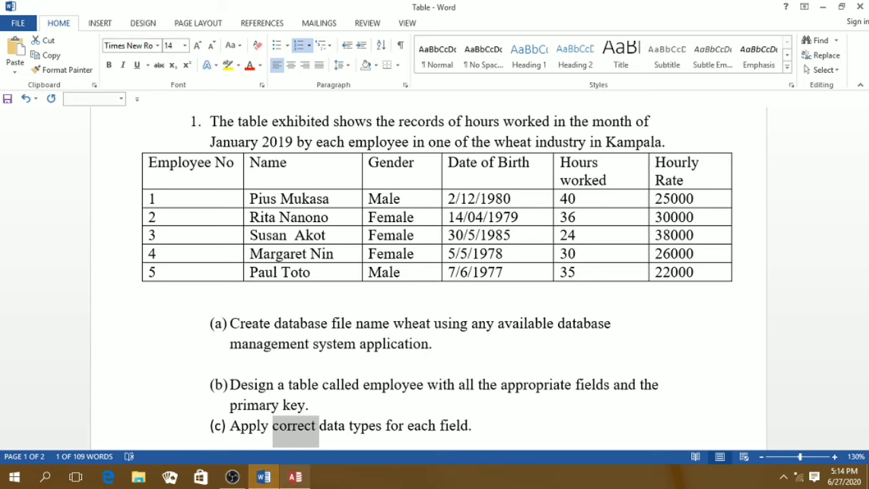
{"action": "left_click", "coordinate": [295, 477]}
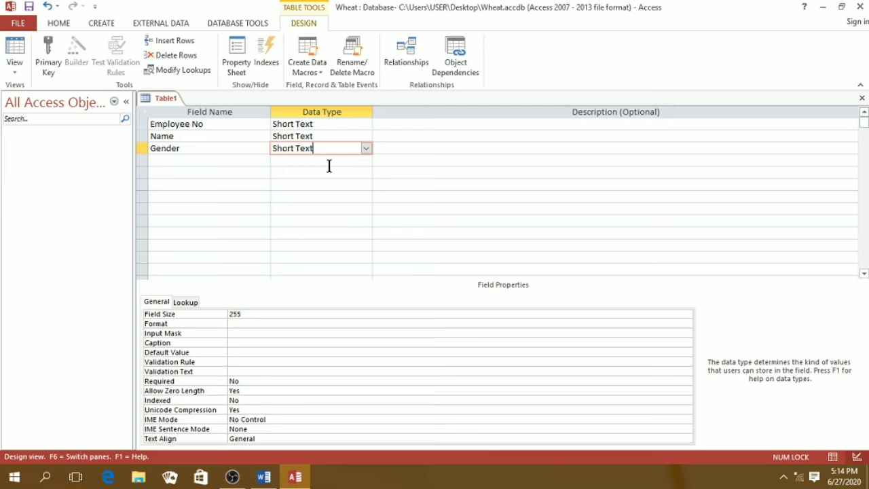
{"action": "left_click", "coordinate": [365, 149]}
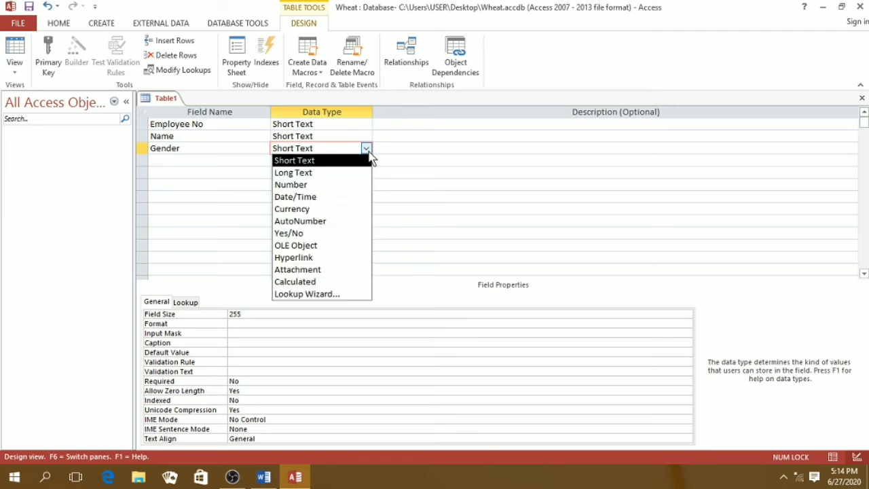
{"action": "left_click", "coordinate": [311, 294]}
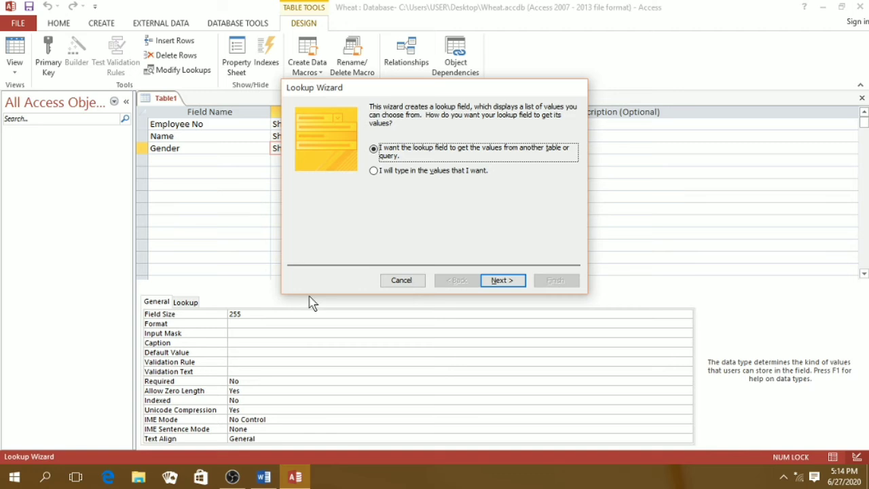
{"action": "left_click", "coordinate": [406, 172]}
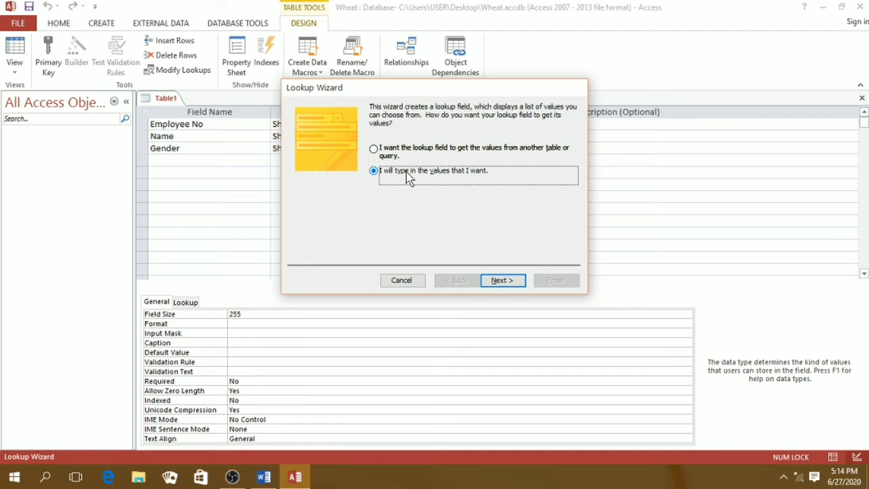
{"action": "left_click", "coordinate": [501, 284]}
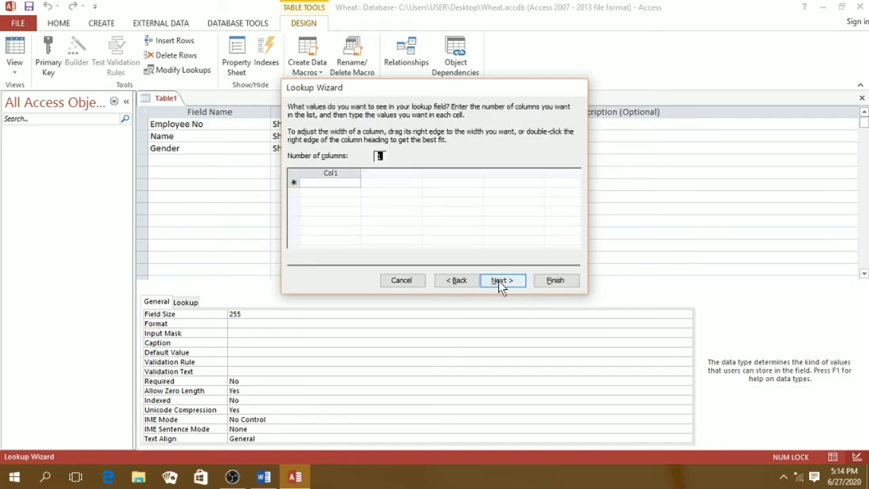
- Recheck the gender entries in Word, enter Male and Female as the lookup values in Access and finish the wizard
{"action": "left_click", "coordinate": [272, 479]}
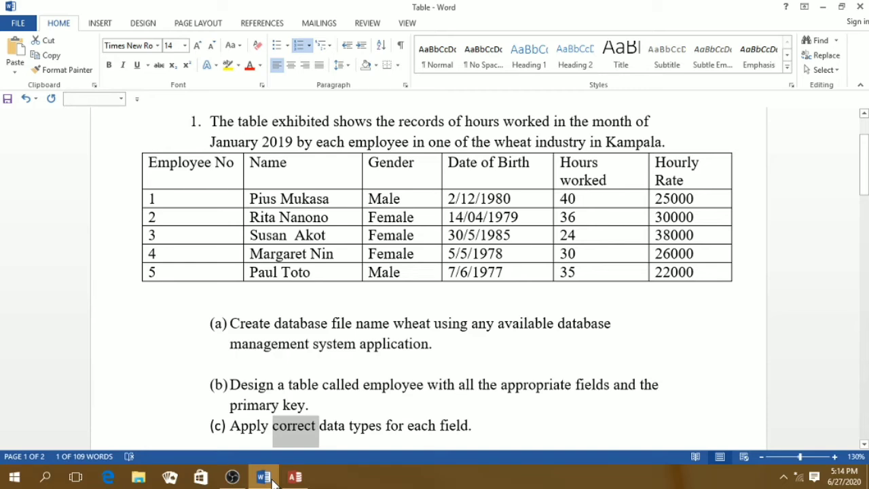
{"action": "left_click", "coordinate": [295, 477]}
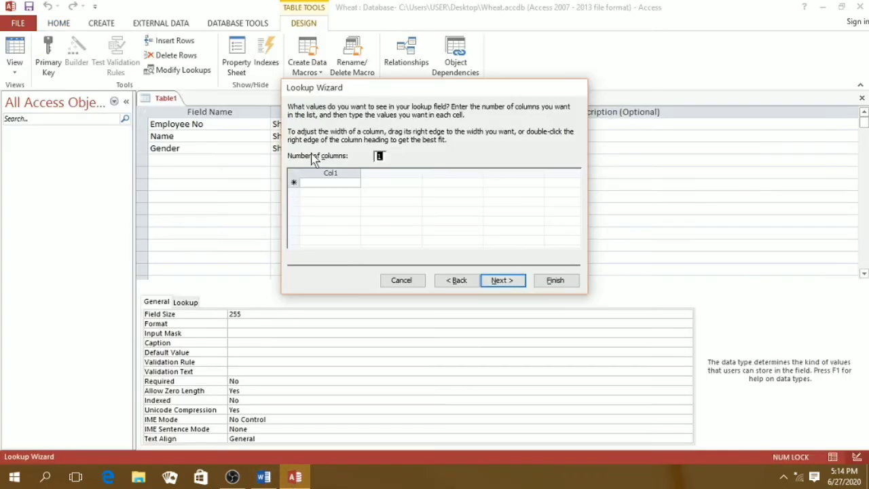
{"action": "left_click", "coordinate": [317, 184]}
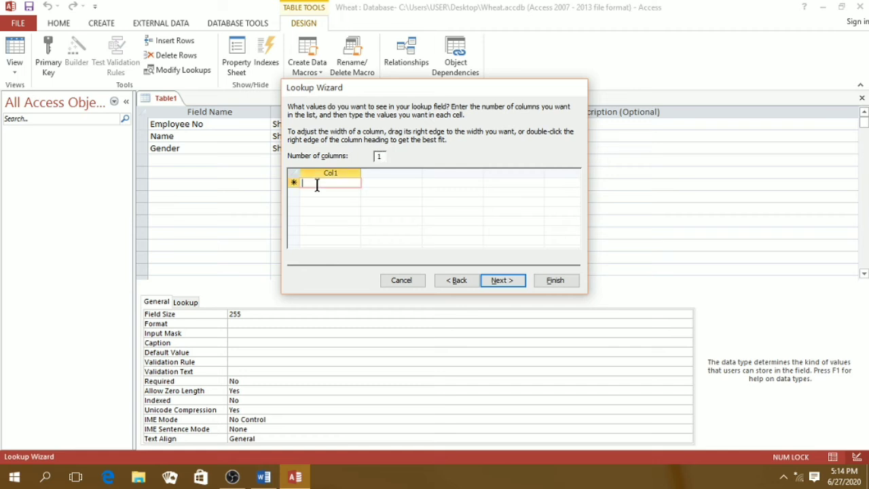
{"action": "type", "text": "Male"}
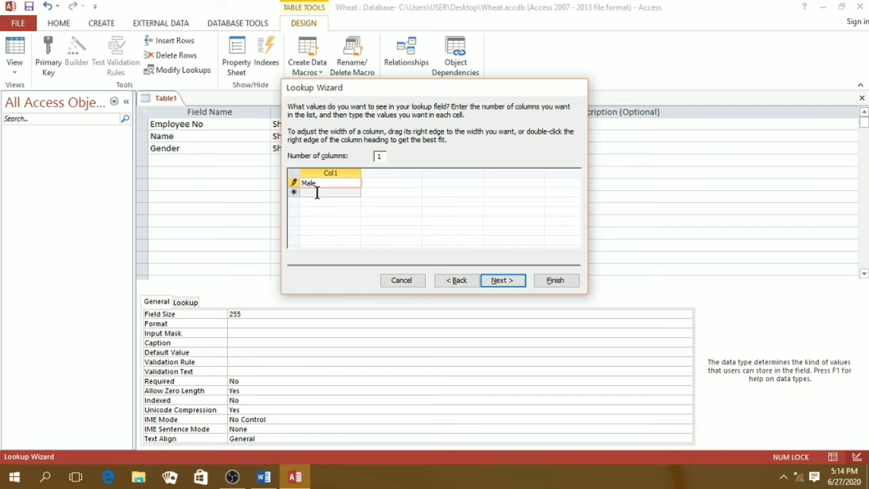
{"action": "left_click", "coordinate": [317, 192]}
{"action": "type", "text": "F"}
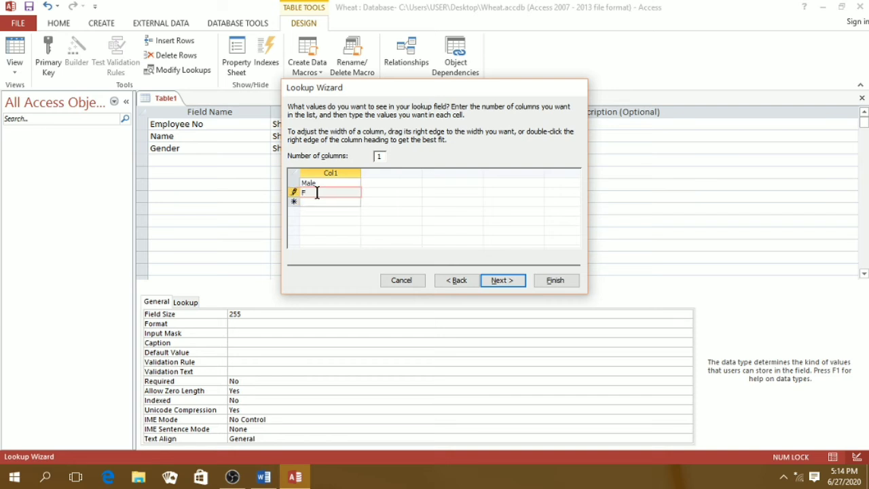
{"action": "type", "text": "emale"}
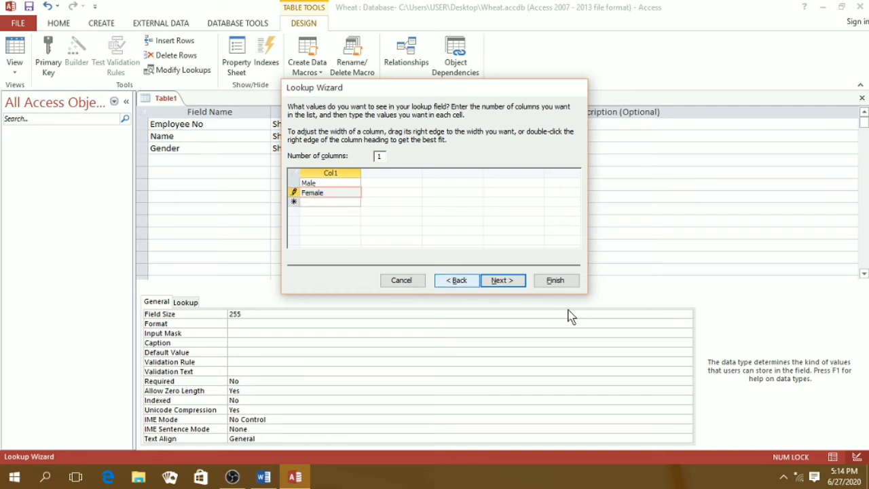
{"action": "left_click", "coordinate": [559, 285]}
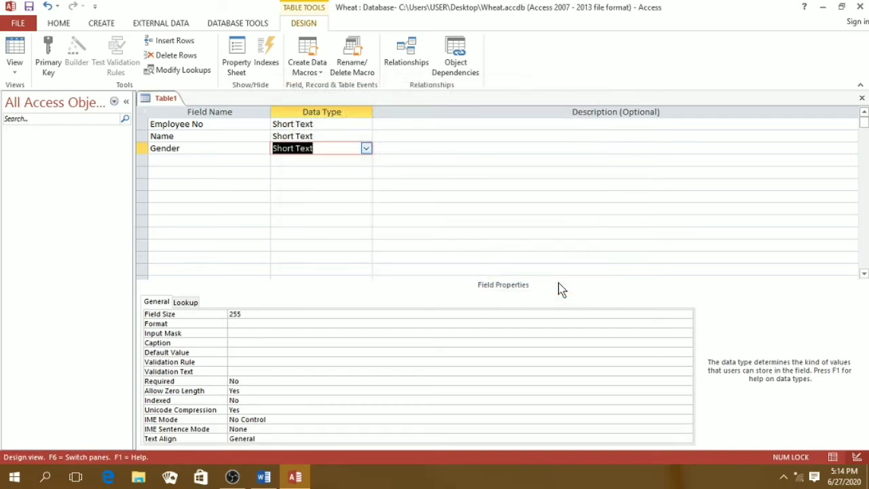
- Check the next column heading in the Word table and add a Date Of Birth field in Access with data type Date/Time
{"action": "left_click", "coordinate": [263, 477]}
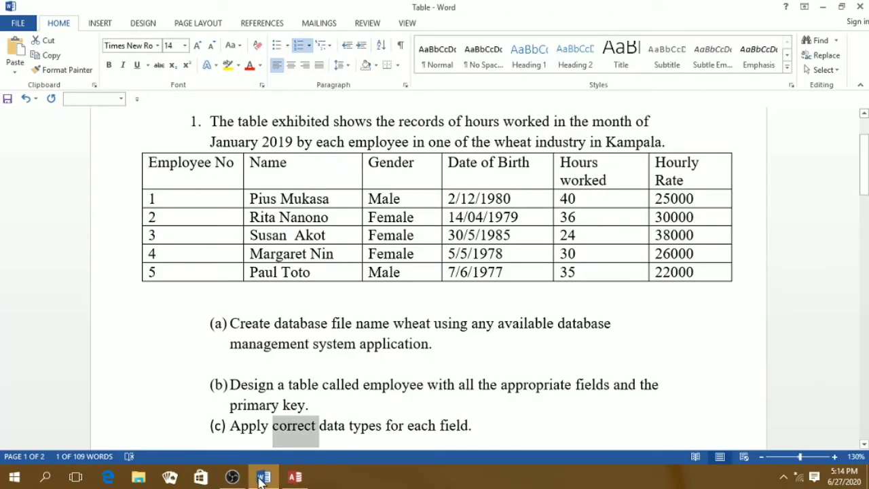
{"action": "left_click", "coordinate": [294, 477]}
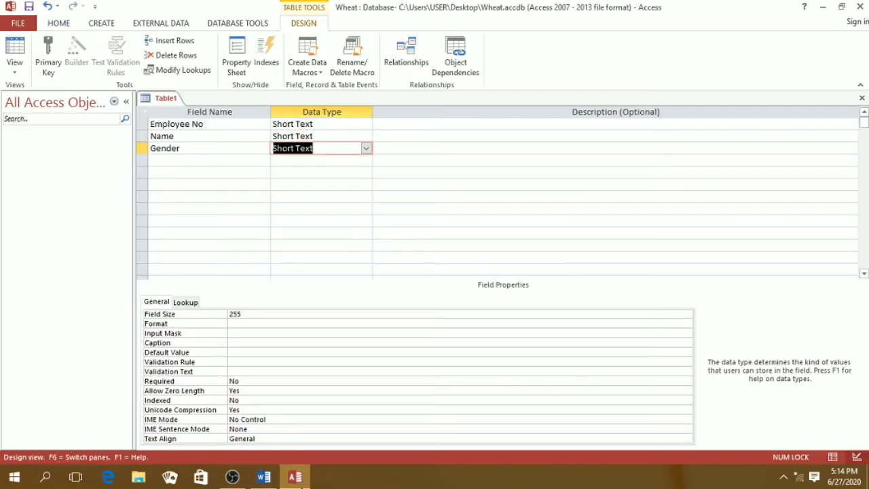
{"action": "left_click", "coordinate": [229, 162]}
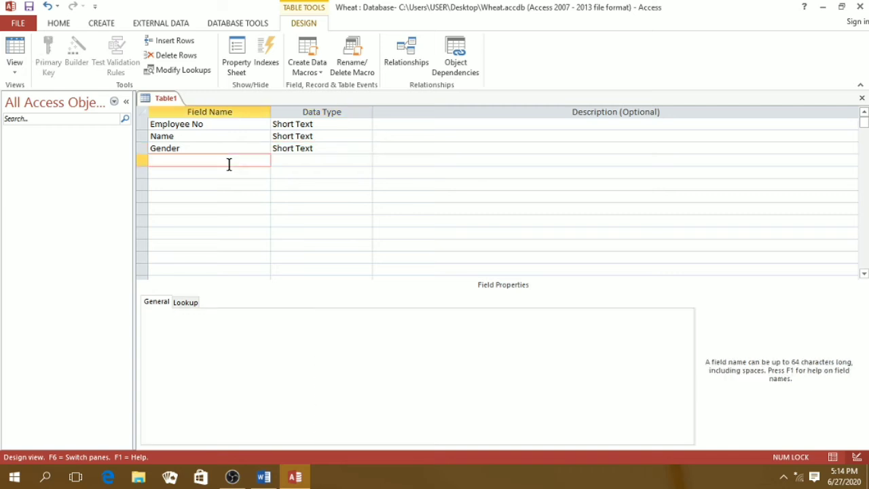
{"action": "type", "text": "Date Of Birth"}
{"action": "left_click", "coordinate": [305, 160]}
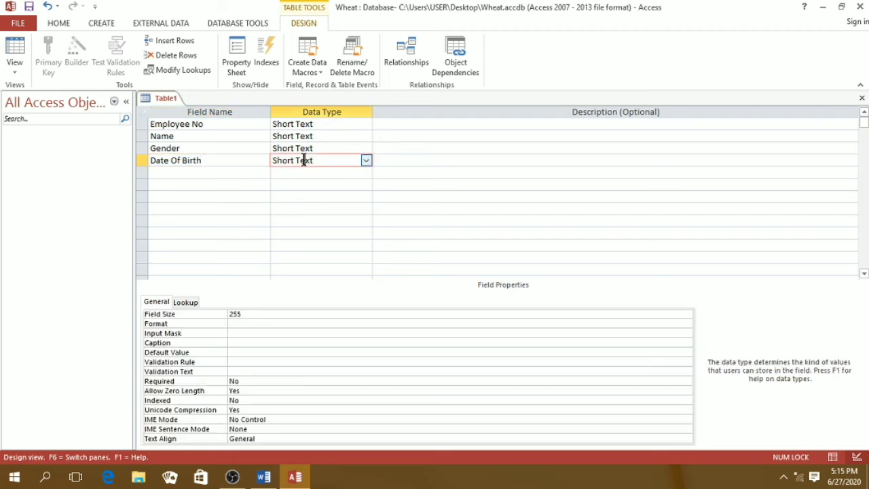
{"action": "left_click", "coordinate": [367, 161]}
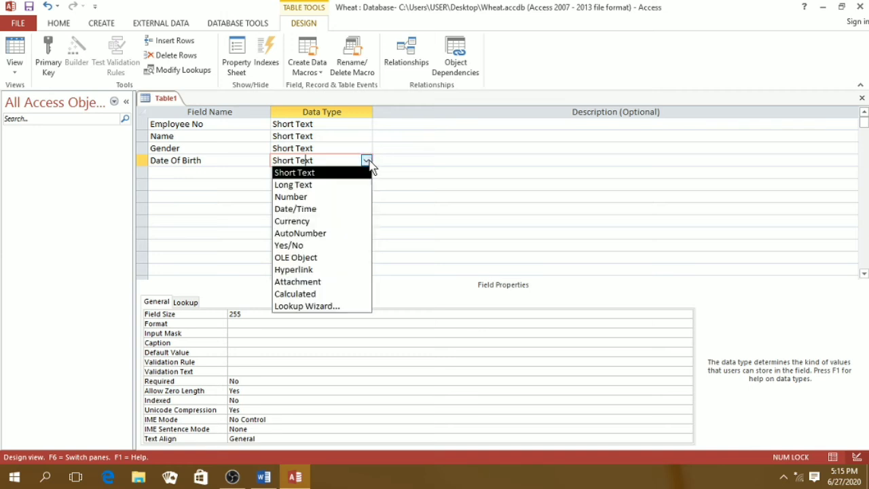
{"action": "left_click", "coordinate": [337, 210]}
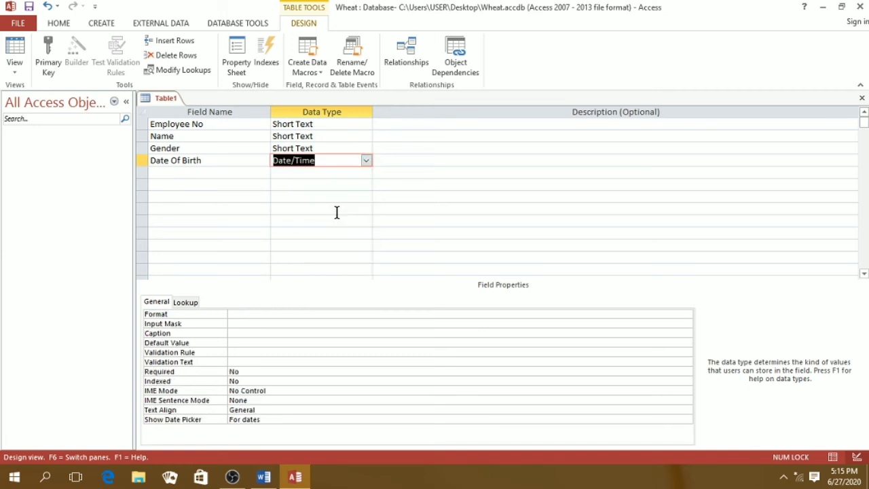
- Look up the fifth column heading in the Word table and add an Hours Worked field in Access with data type Number
{"action": "left_click", "coordinate": [212, 171]}
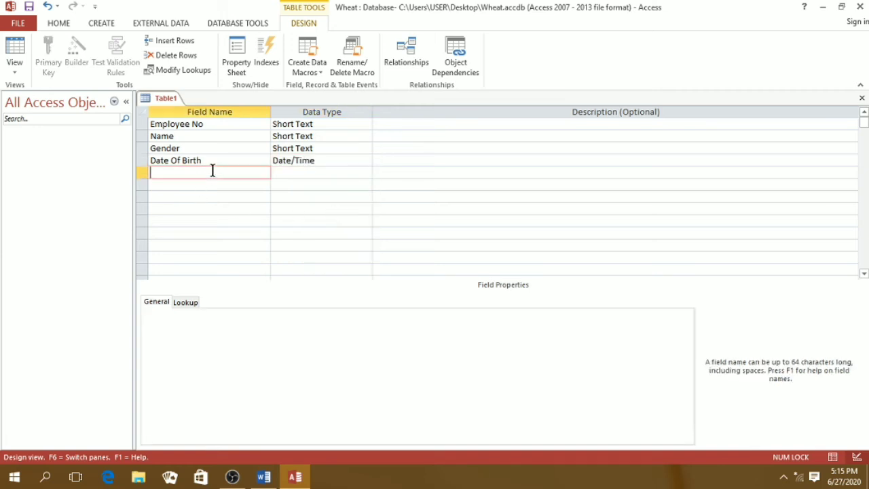
{"action": "left_click", "coordinate": [263, 477]}
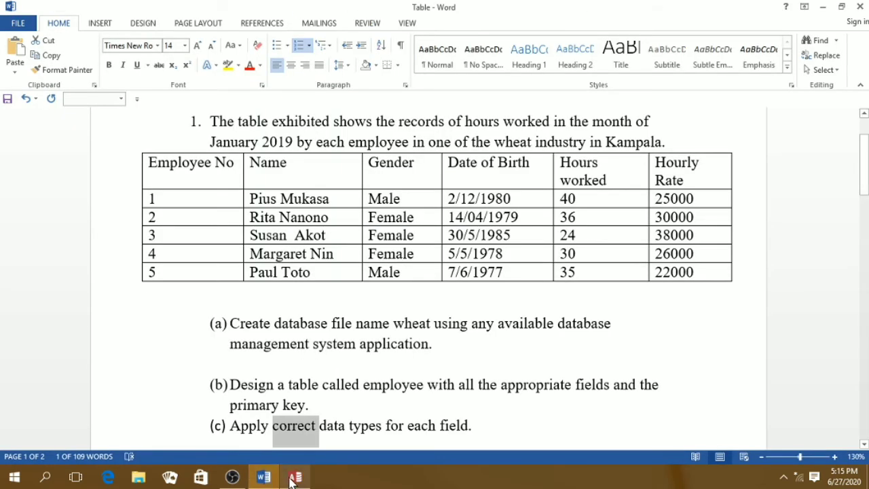
{"action": "mouse_move", "coordinate": [292, 479]}
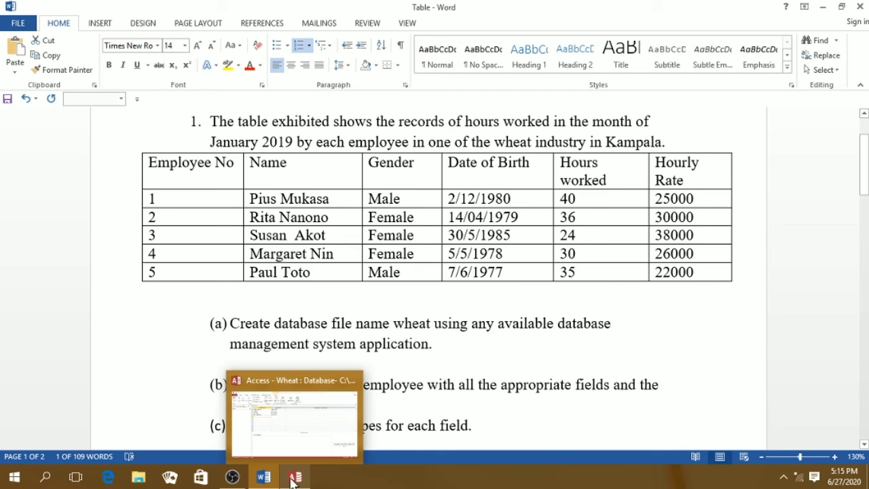
{"action": "left_click", "coordinate": [292, 478]}
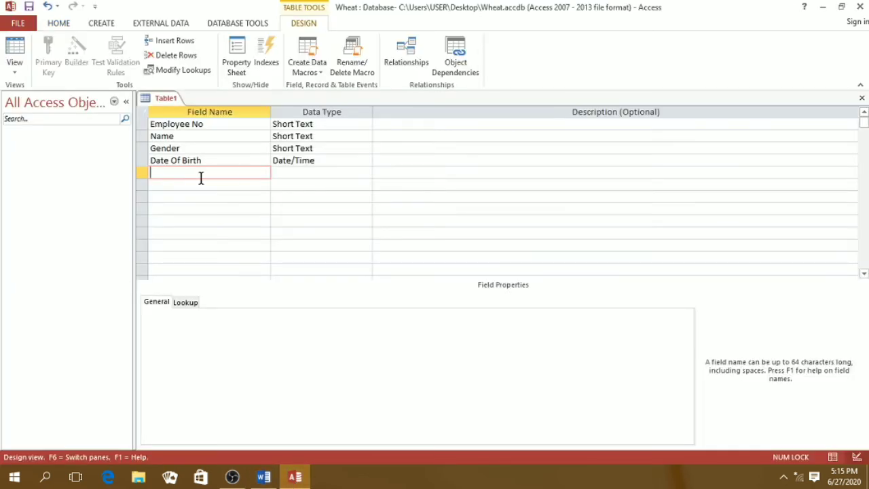
{"action": "type", "text": "Hours Worked"}
{"action": "left_click", "coordinate": [303, 173]}
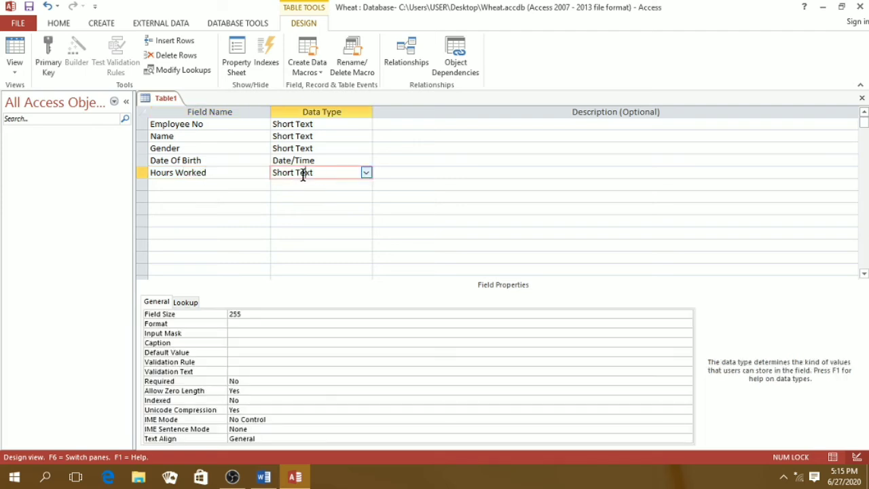
{"action": "left_click", "coordinate": [366, 174]}
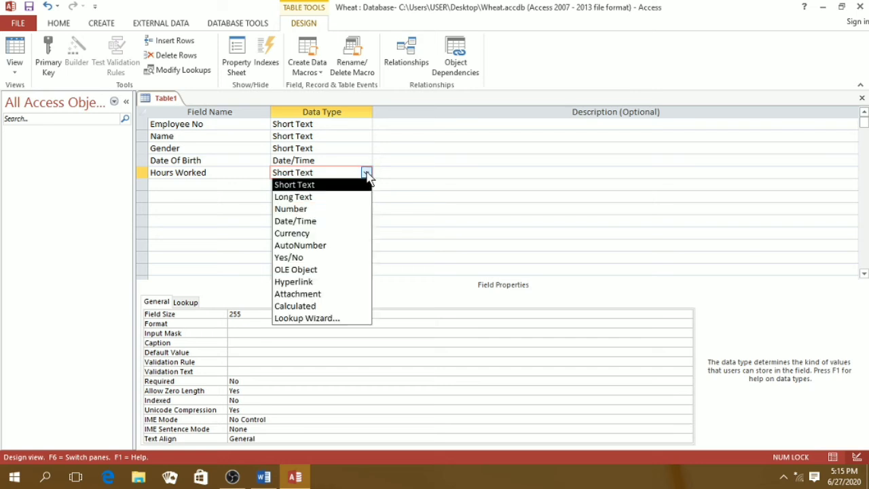
{"action": "left_click", "coordinate": [335, 209]}
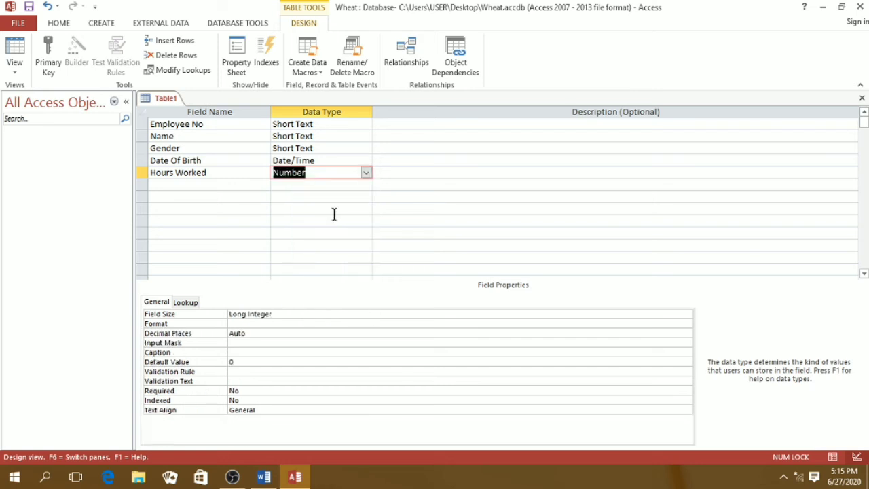
- Look up the last column heading in the Word table and add an Hourly rate field in Access with data type Currency
{"action": "left_click", "coordinate": [180, 184]}
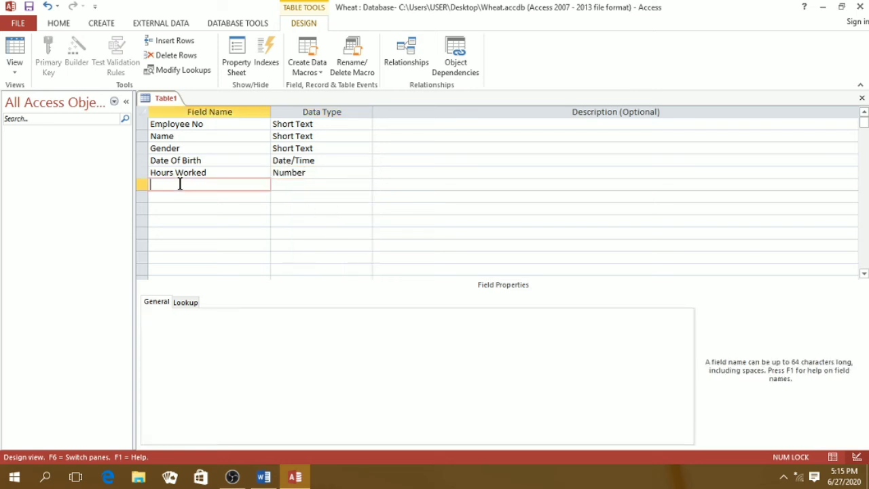
{"action": "left_click", "coordinate": [264, 478]}
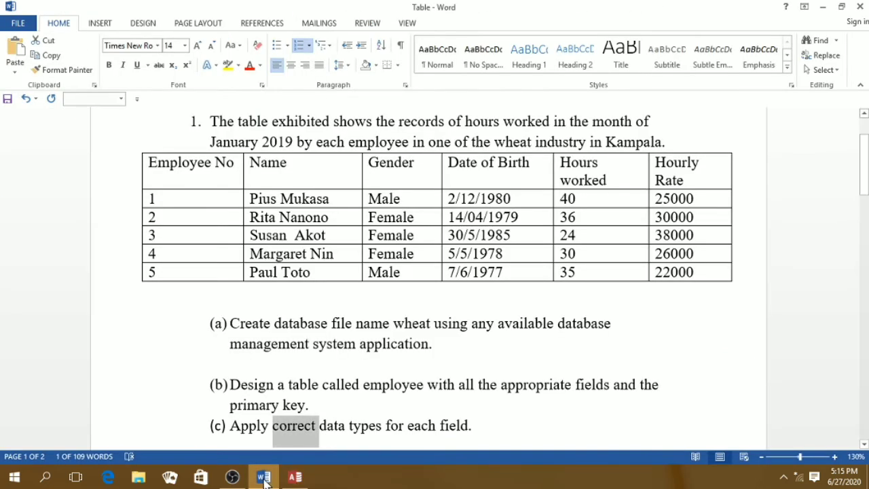
{"action": "mouse_move", "coordinate": [293, 479]}
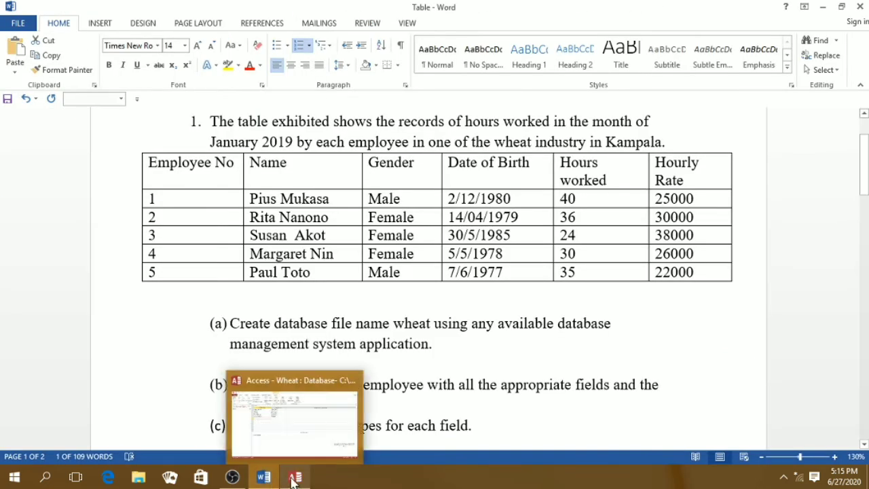
{"action": "left_click", "coordinate": [305, 425]}
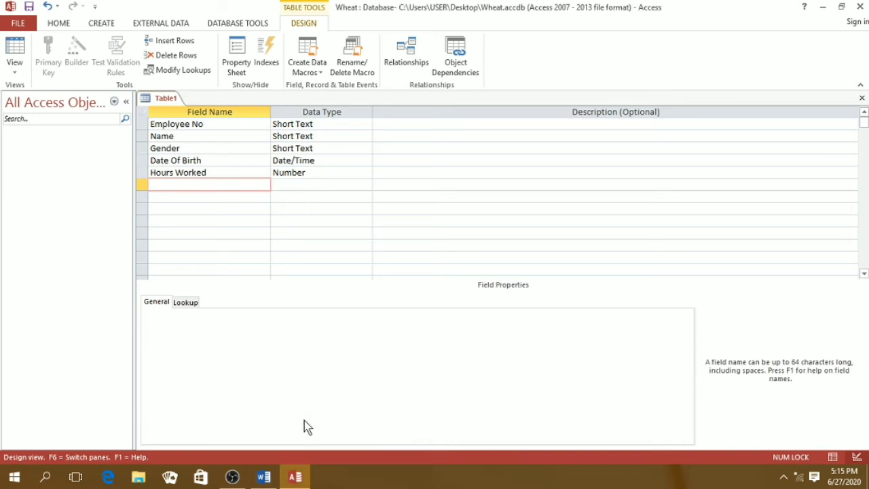
{"action": "type", "text": "Hourly rate"}
{"action": "left_click", "coordinate": [326, 185]}
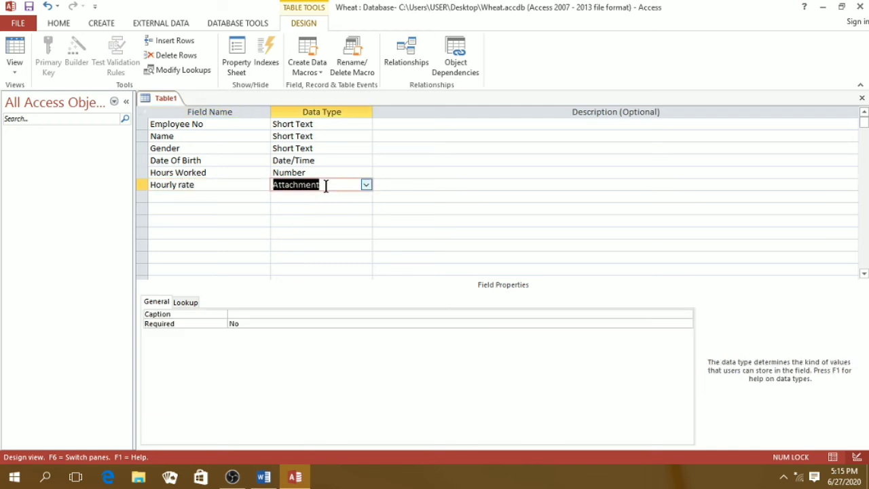
{"action": "left_click", "coordinate": [365, 185]}
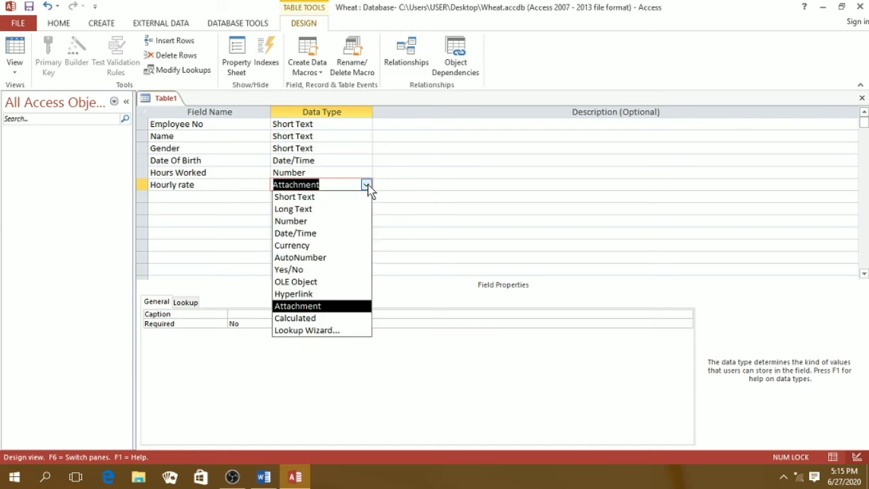
{"action": "left_click", "coordinate": [332, 246]}
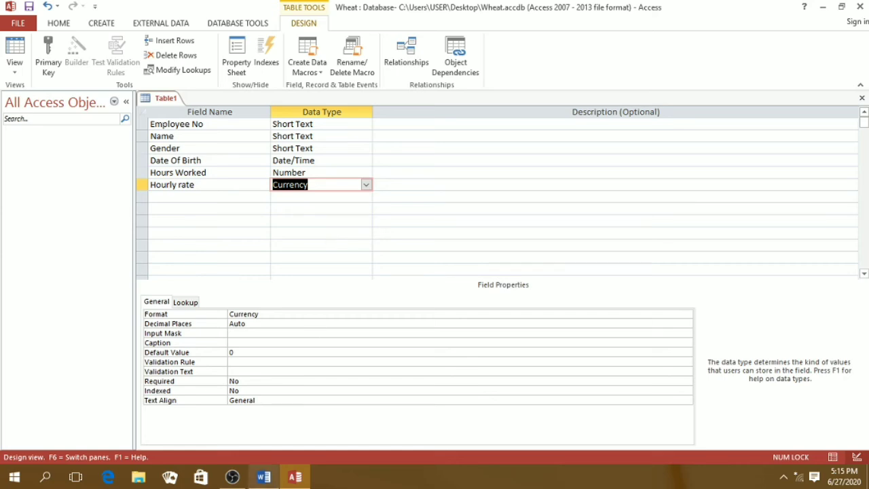
- Review the table design instructions in Word and make Employee No the primary key of the Access table
{"action": "left_click", "coordinate": [263, 477]}
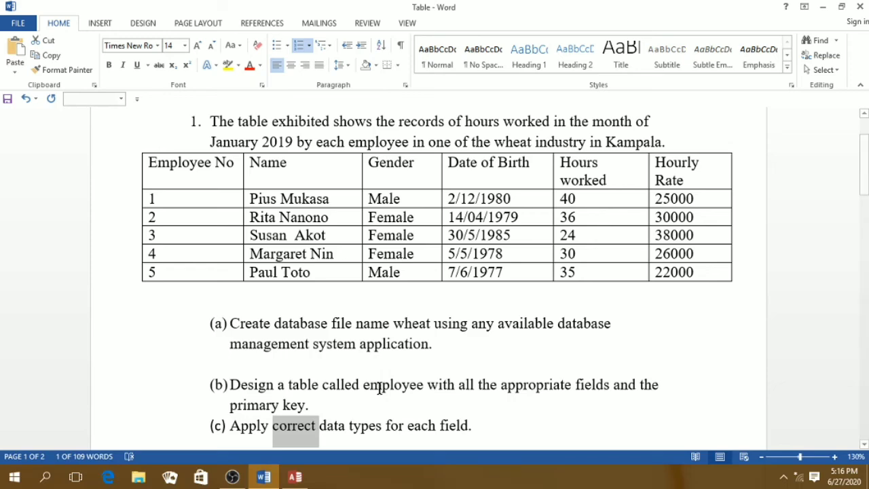
{"action": "left_click", "coordinate": [298, 477]}
{"action": "left_click", "coordinate": [217, 126]}
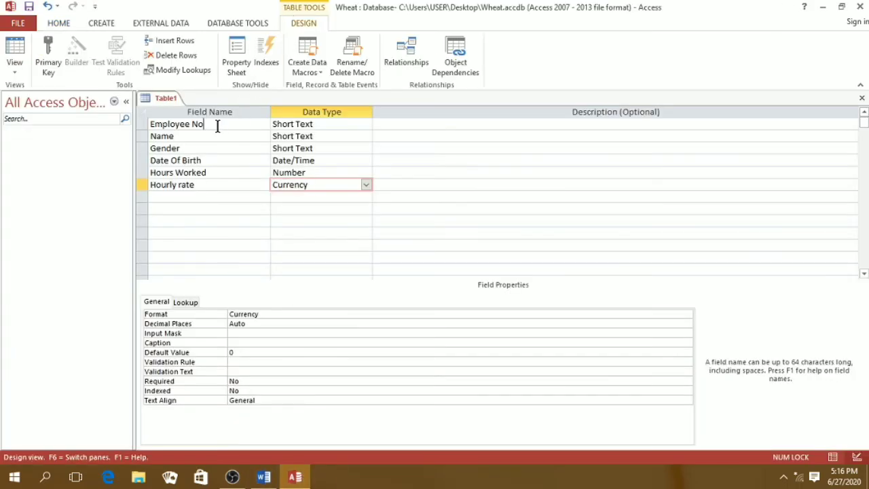
{"action": "left_click", "coordinate": [53, 66]}
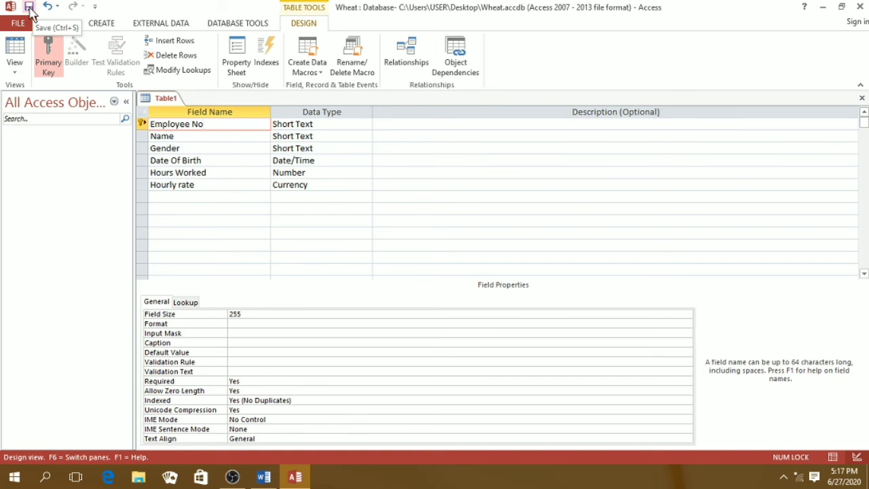
- Switch the table to Datasheet View and agree to save it first
{"action": "left_click", "coordinate": [15, 73]}
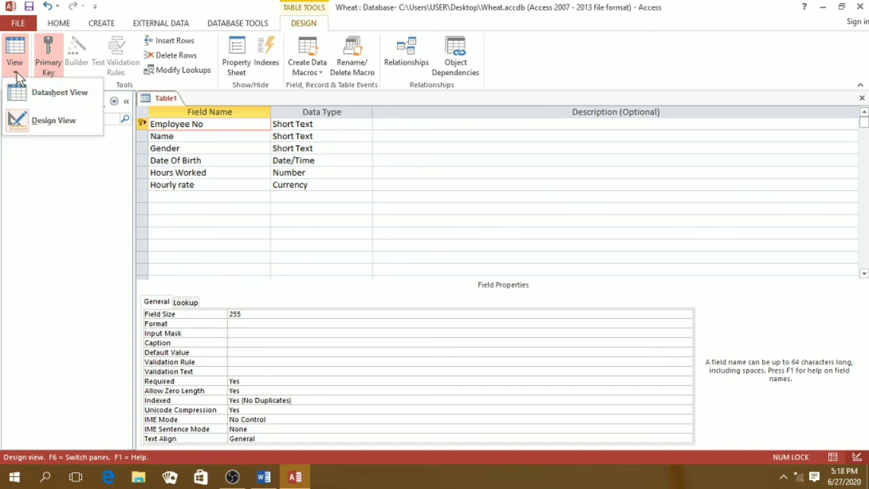
{"action": "left_click", "coordinate": [17, 78]}
{"action": "left_click", "coordinate": [17, 73]}
{"action": "left_click", "coordinate": [58, 97]}
{"action": "left_click", "coordinate": [412, 272]}
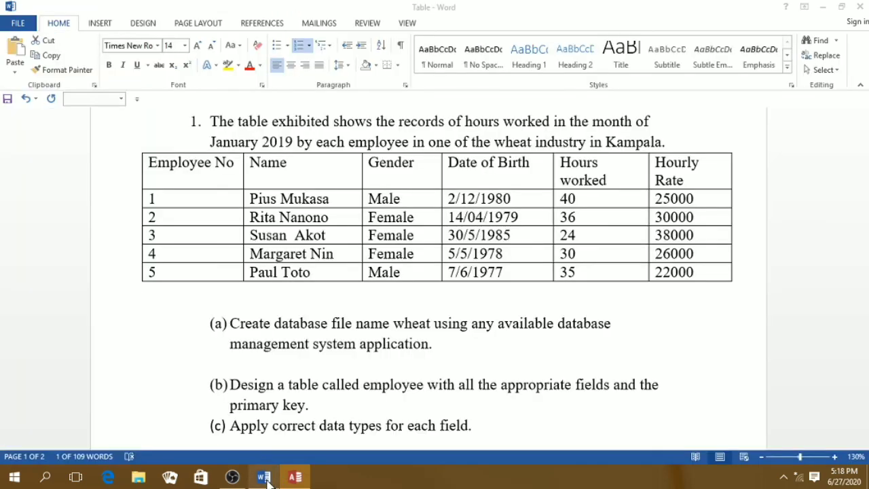
- Check the required table name in Word and save the Access table as Employee
{"action": "left_click", "coordinate": [264, 478]}
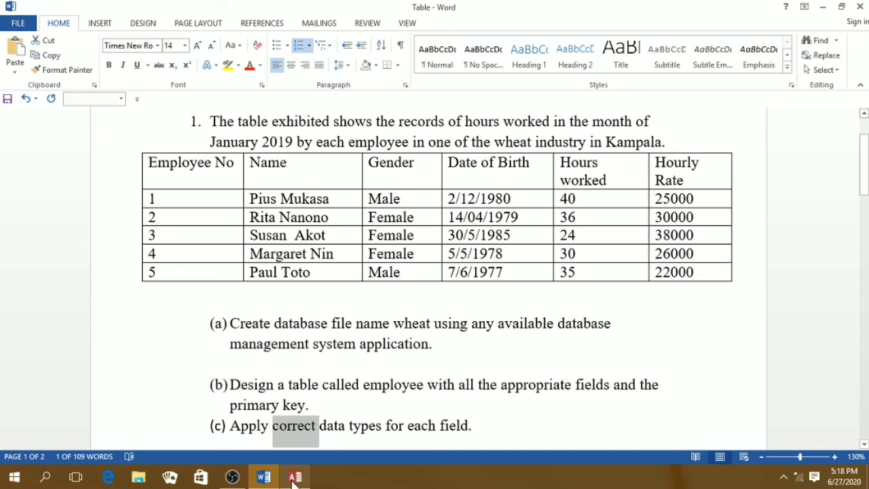
{"action": "left_click", "coordinate": [295, 477]}
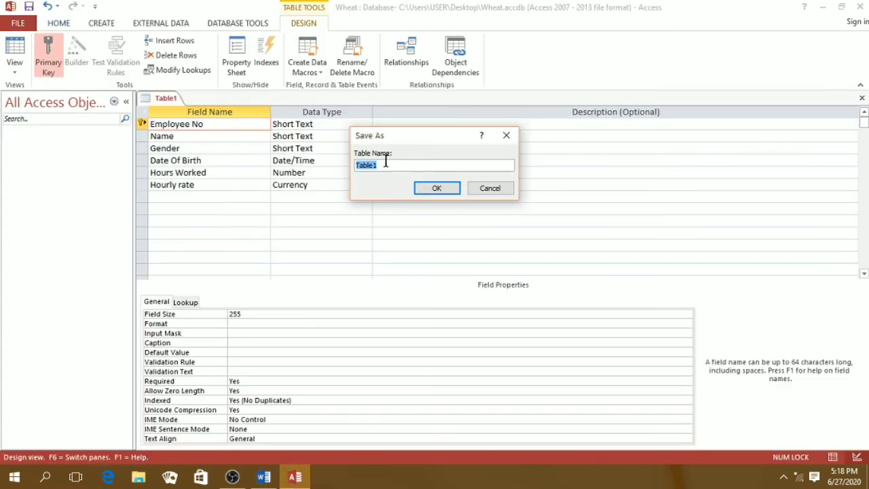
{"action": "key", "text": "BackSpace"}
{"action": "type", "text": "Employye"}
{"action": "key", "text": "BackSpace"}
{"action": "key", "text": "BackSpace"}
{"action": "type", "text": "ee"}
{"action": "left_click", "coordinate": [438, 188]}
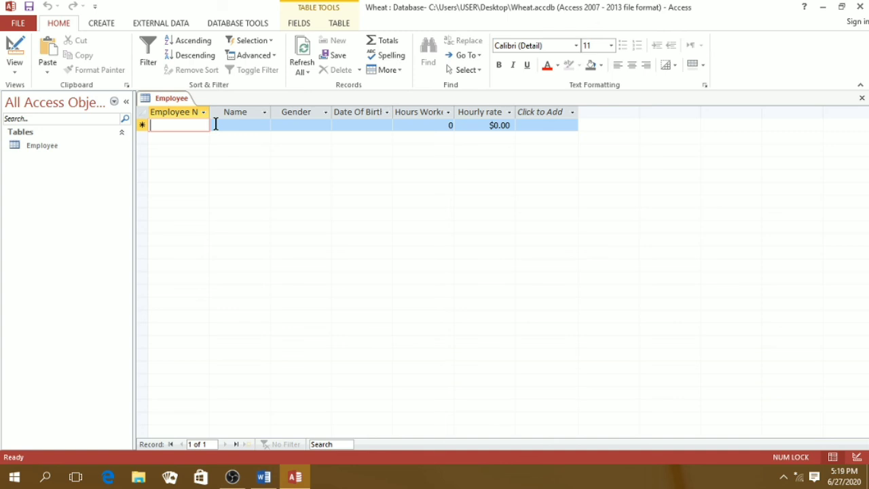
- Return the Employee table to Design View and change the data type of Employee No to AutoNumber
{"action": "left_click", "coordinate": [14, 63]}
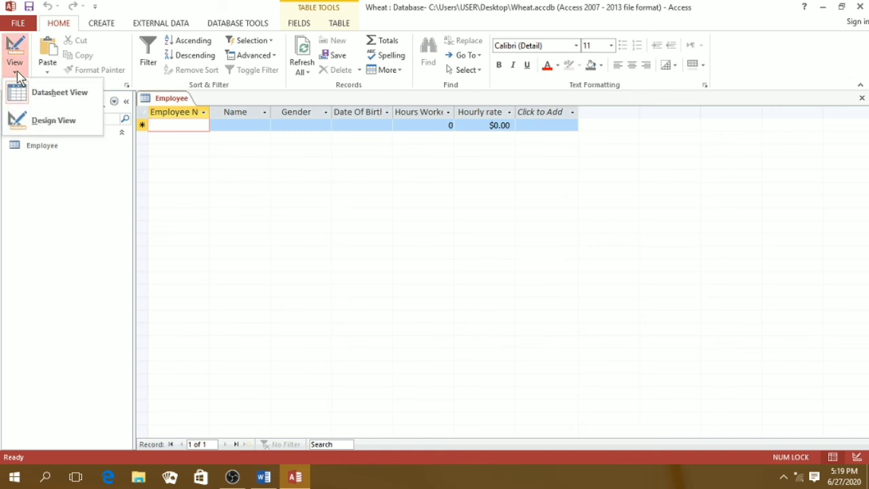
{"action": "left_click", "coordinate": [46, 120]}
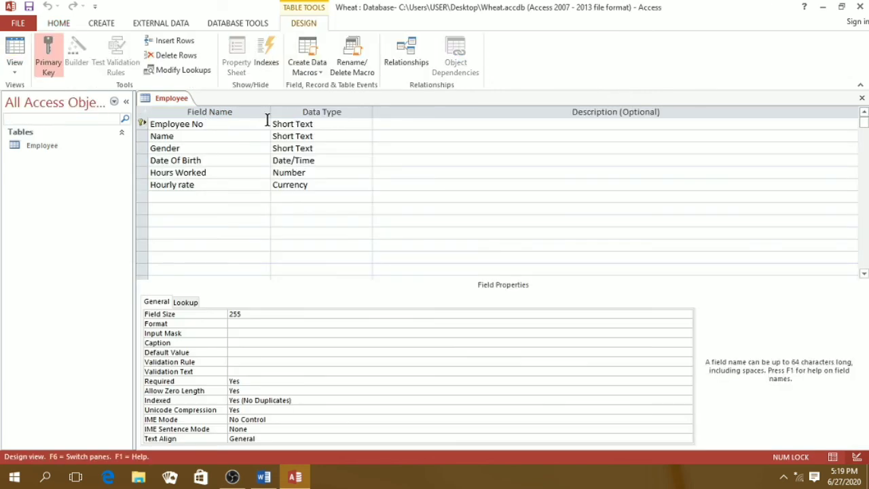
{"action": "left_click", "coordinate": [338, 122]}
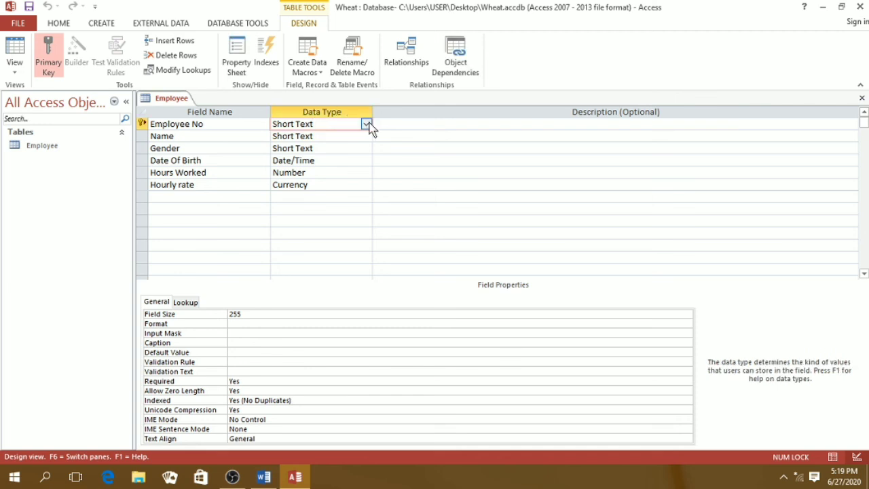
{"action": "left_click", "coordinate": [366, 125]}
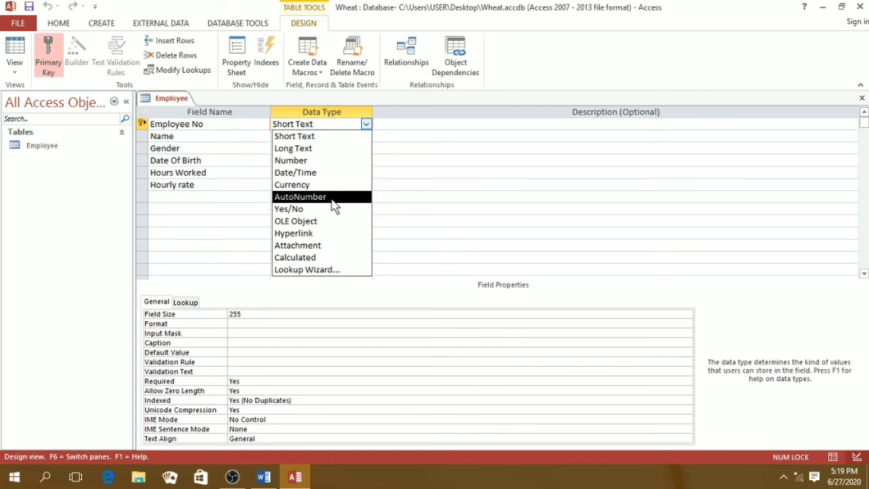
{"action": "left_click", "coordinate": [332, 197]}
{"action": "left_click", "coordinate": [337, 140]}
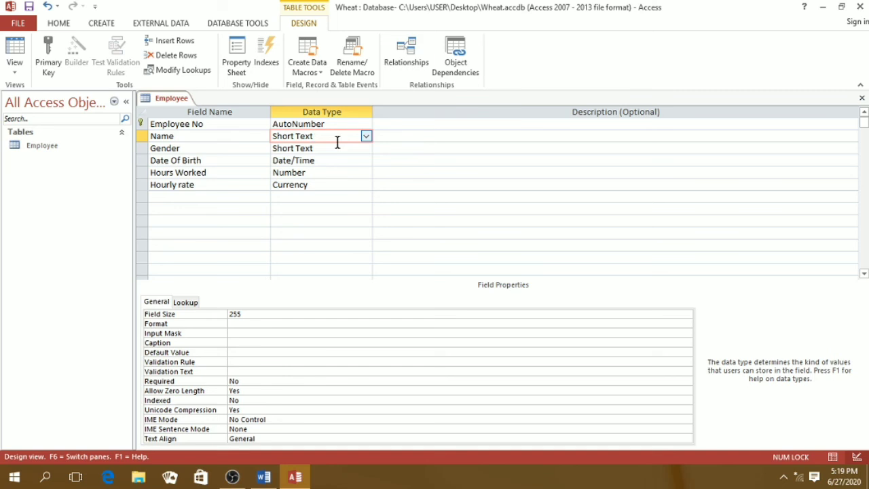
{"action": "left_click", "coordinate": [232, 477]}
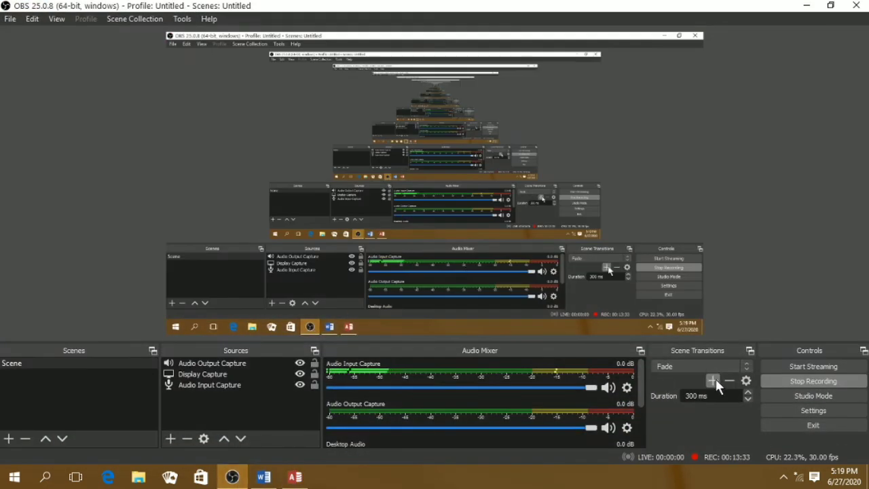